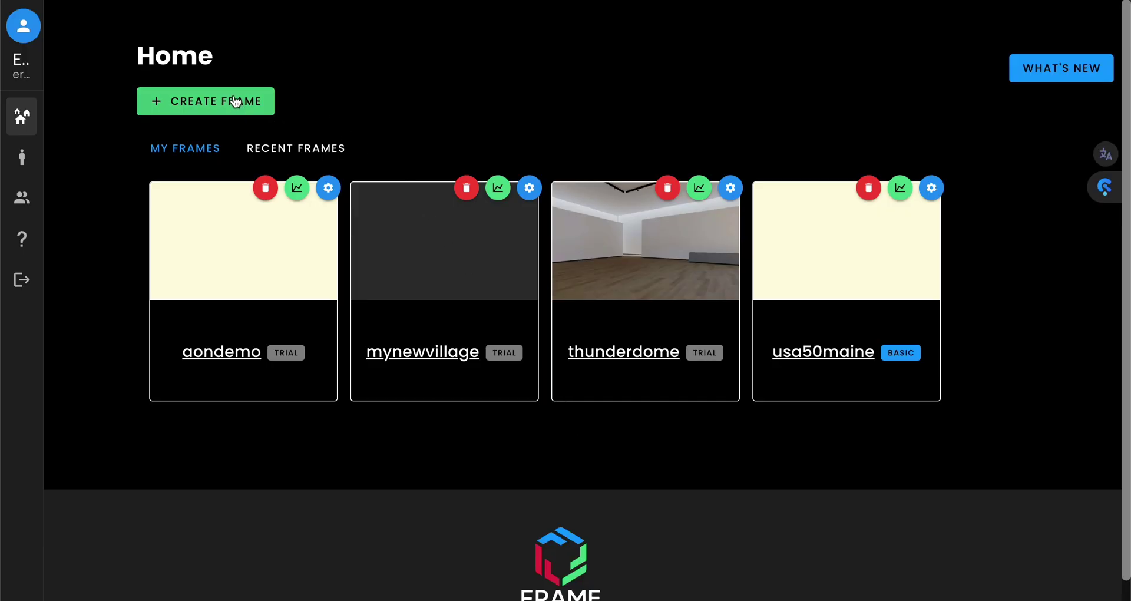
Start creating a new frame and browse the available environments, from Modern Gallery through Spectra Market Day.
{"action": "left_click", "coordinate": [235, 102]}
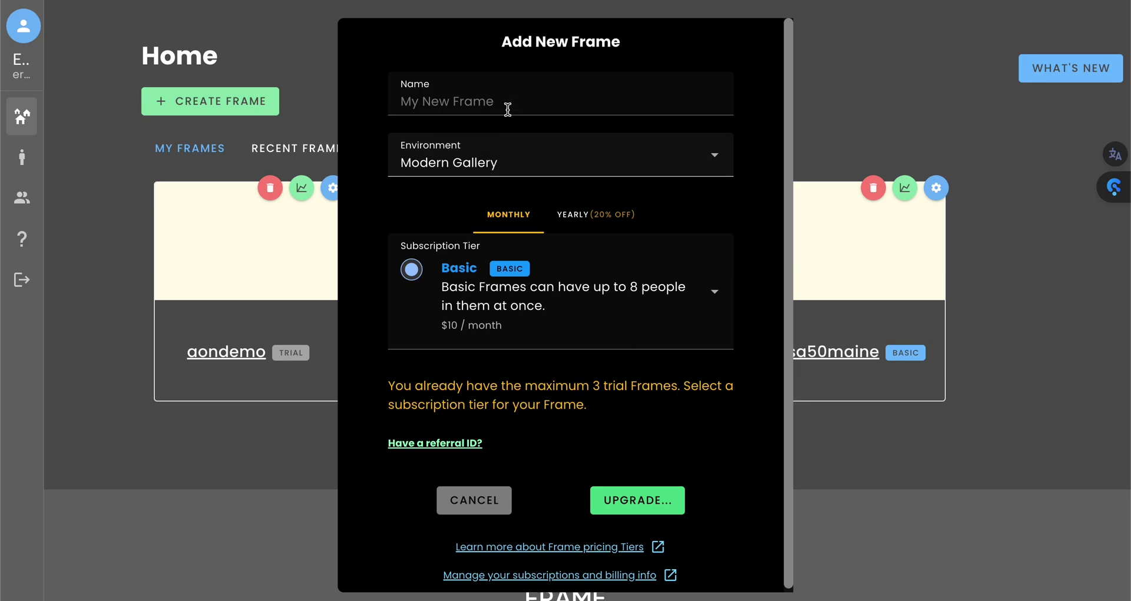
{"action": "left_click", "coordinate": [530, 170]}
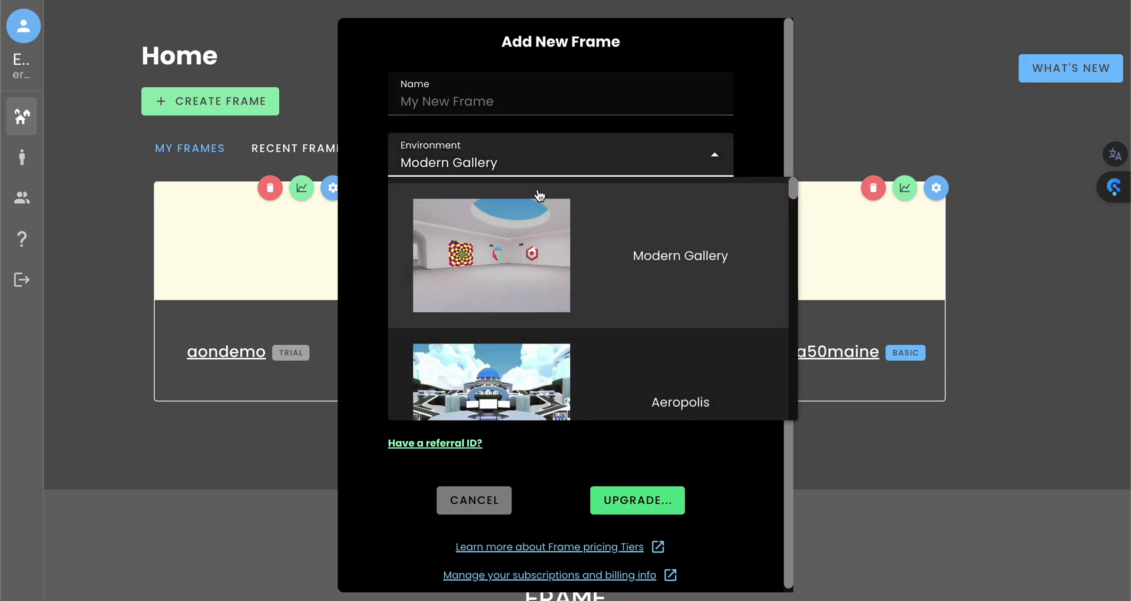
{"action": "scroll", "coordinate": [609, 374], "scroll_direction": "down", "scroll_amount": 8}
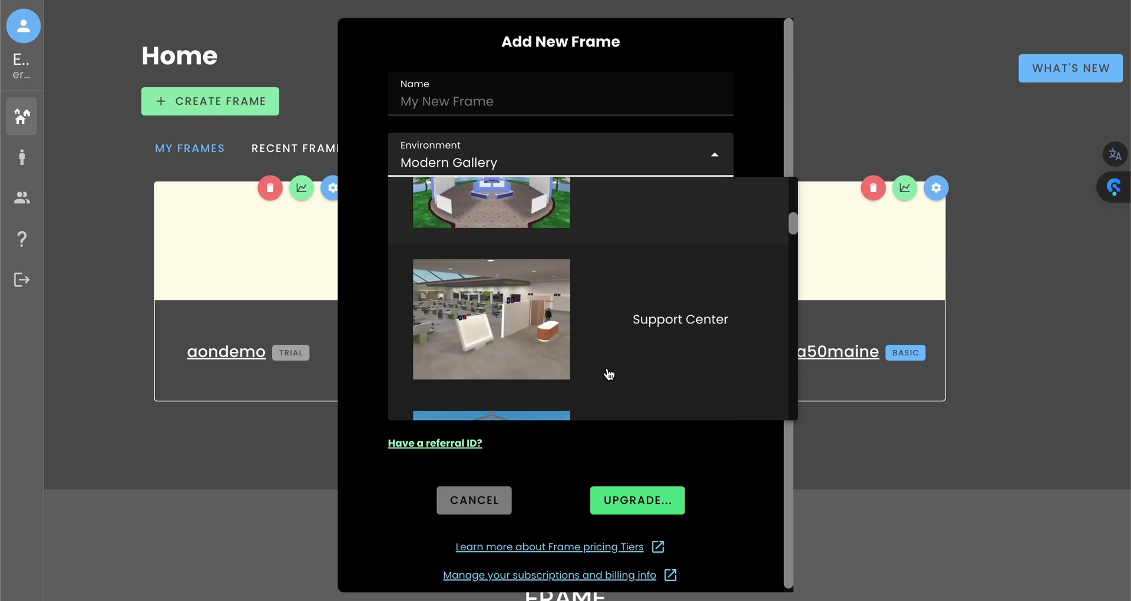
{"action": "scroll", "coordinate": [609, 374], "scroll_direction": "down", "scroll_amount": 8}
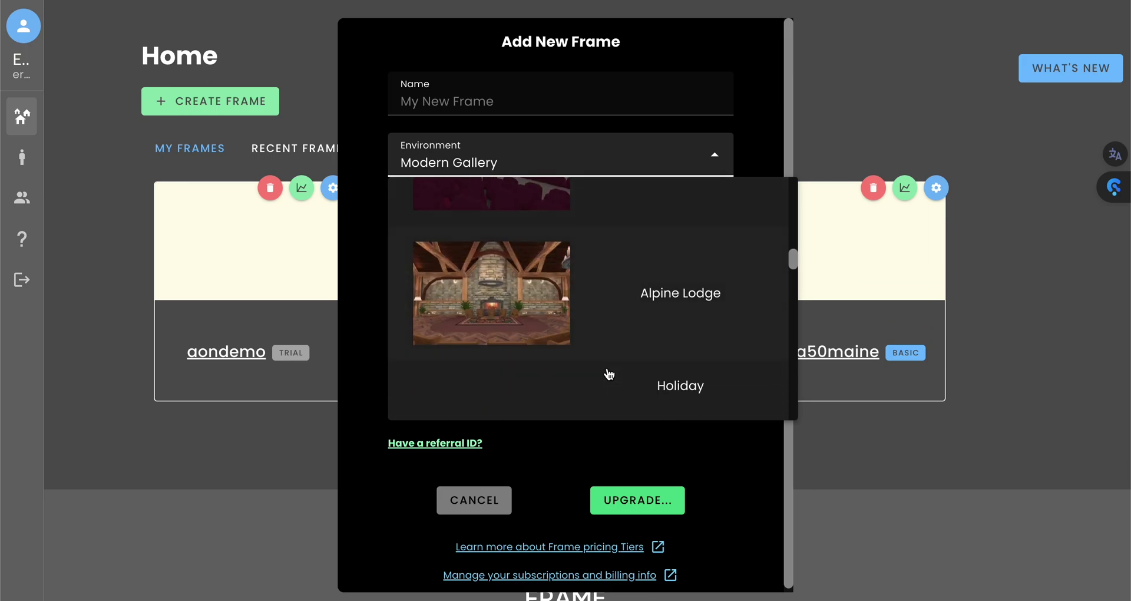
{"action": "scroll", "coordinate": [609, 373], "scroll_direction": "down", "scroll_amount": 8}
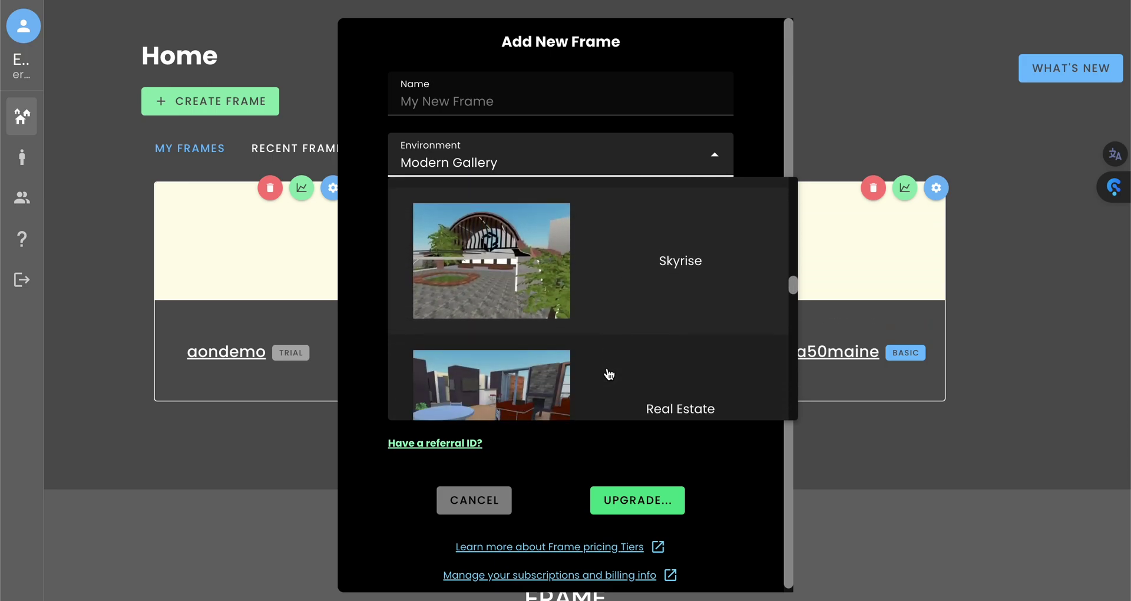
{"action": "scroll", "coordinate": [609, 373], "scroll_direction": "down", "scroll_amount": 8}
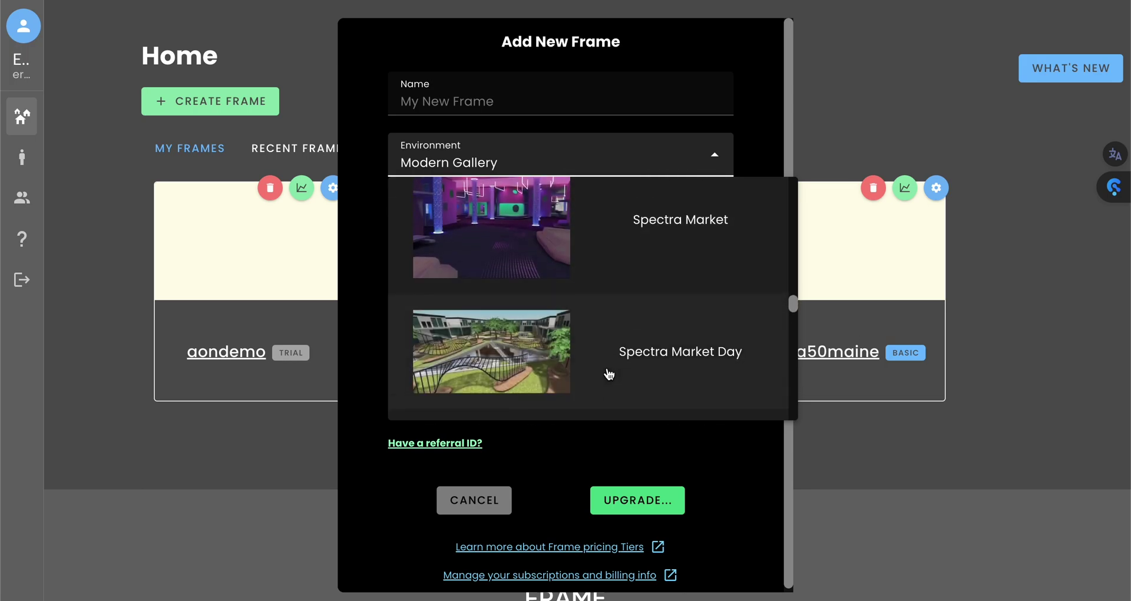
{"action": "scroll", "coordinate": [609, 374], "scroll_direction": "down", "scroll_amount": 1}
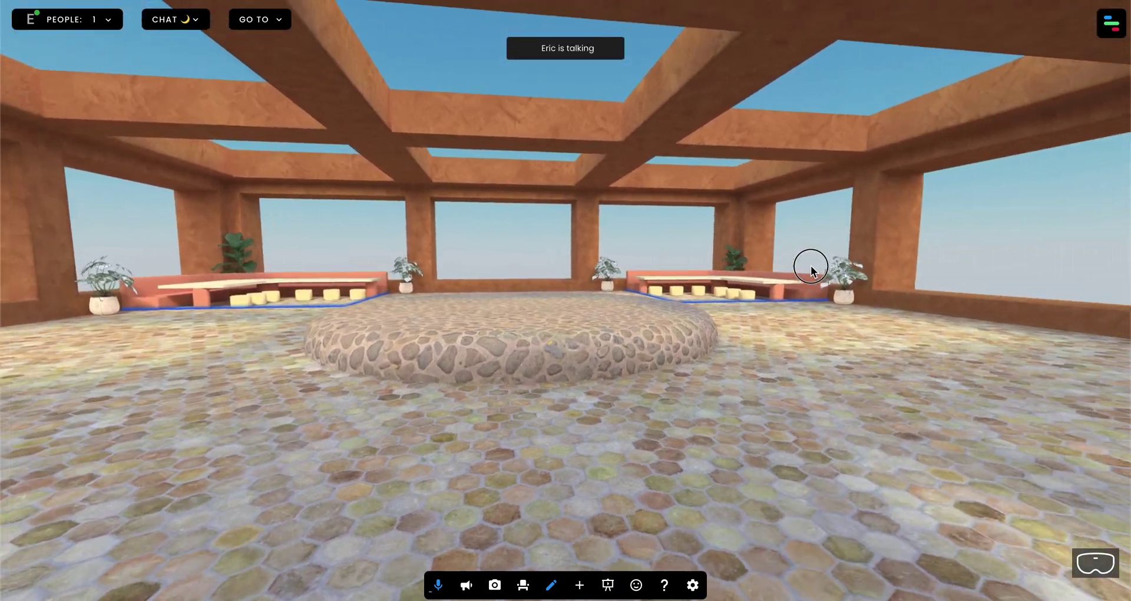
Open the current frame's environment and performance settings.
{"action": "left_click_drag", "start_coordinate": [810, 266], "coordinate": [805, 265]}
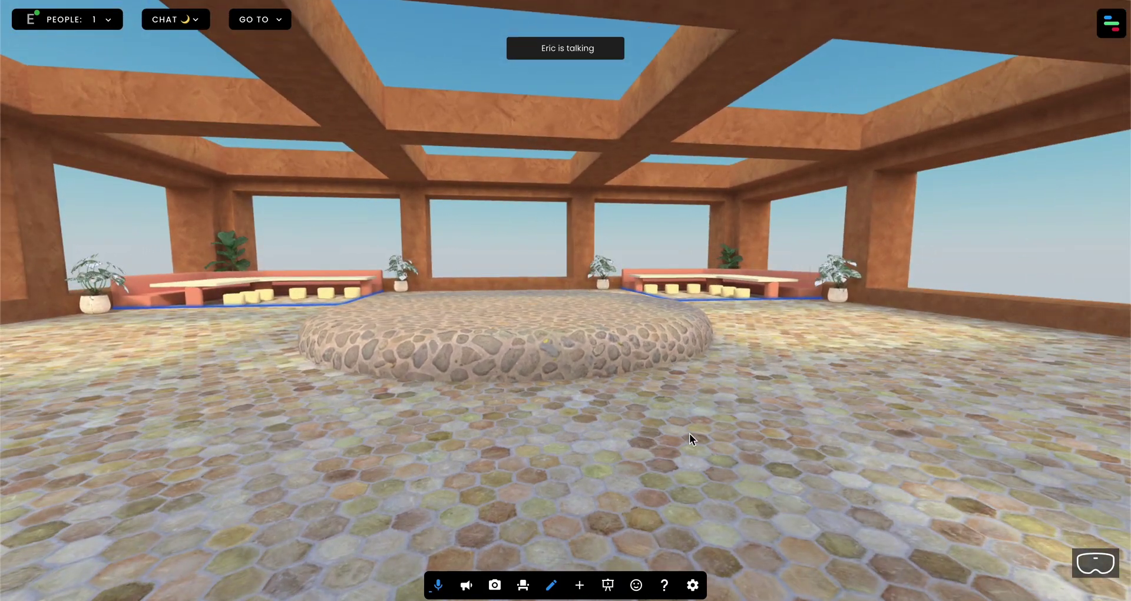
{"action": "left_click", "coordinate": [586, 588]}
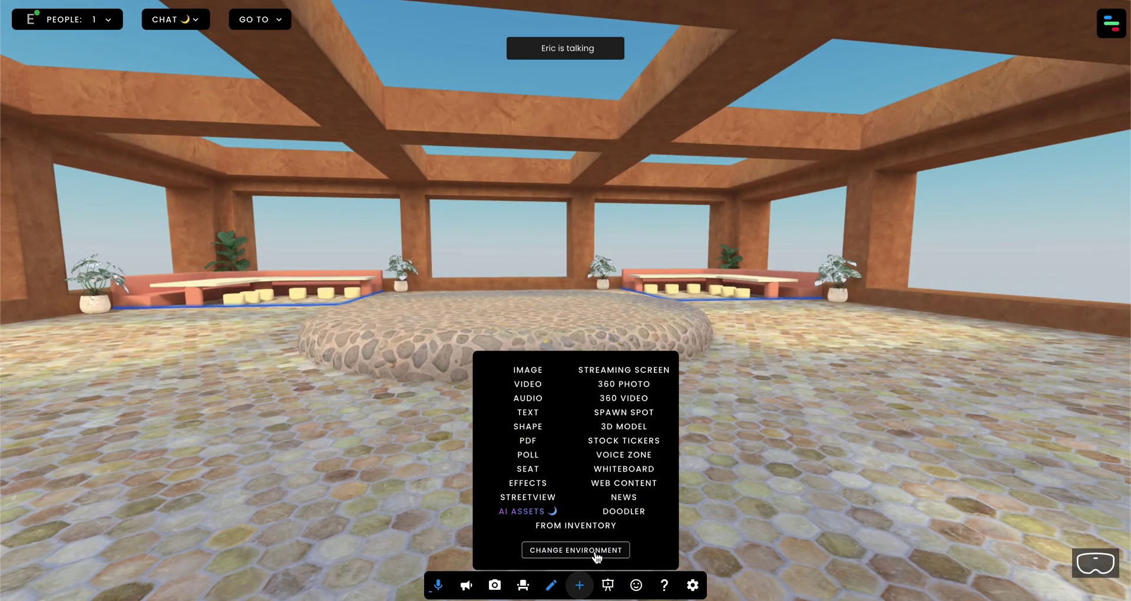
{"action": "left_click", "coordinate": [694, 586]}
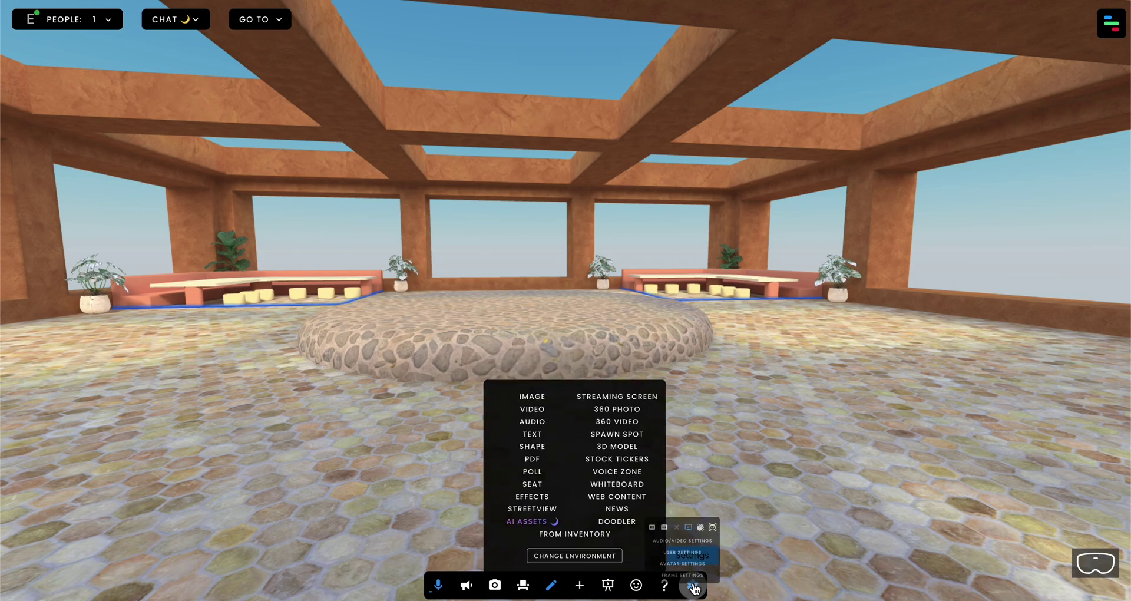
{"action": "left_click", "coordinate": [717, 556]}
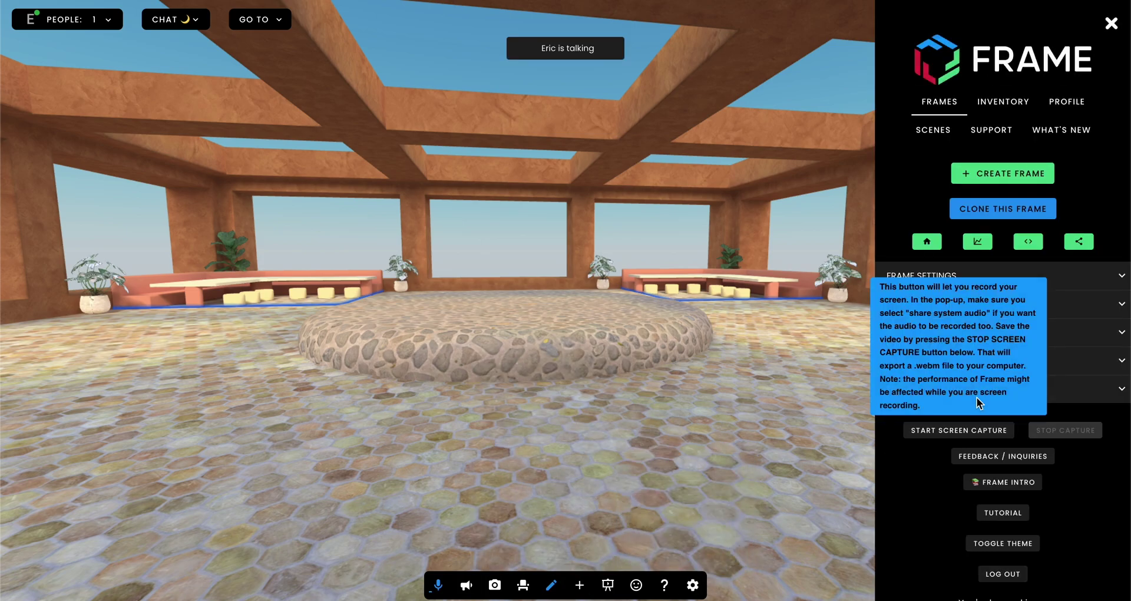
{"action": "left_click", "coordinate": [970, 275]}
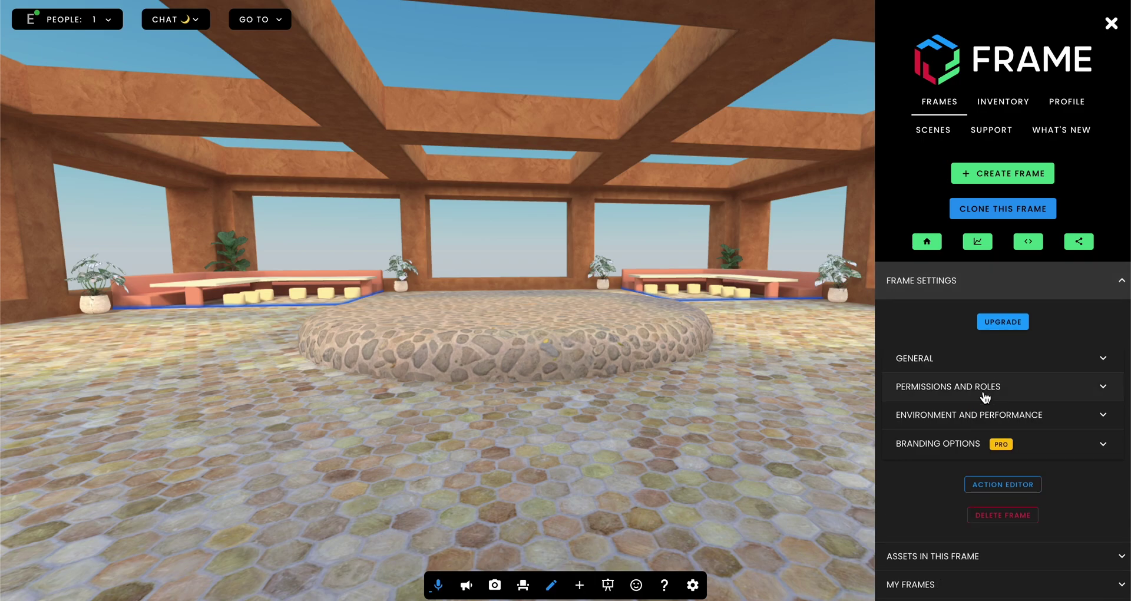
{"action": "left_click", "coordinate": [981, 416]}
{"action": "scroll", "coordinate": [980, 421], "scroll_direction": "down", "scroll_amount": 4}
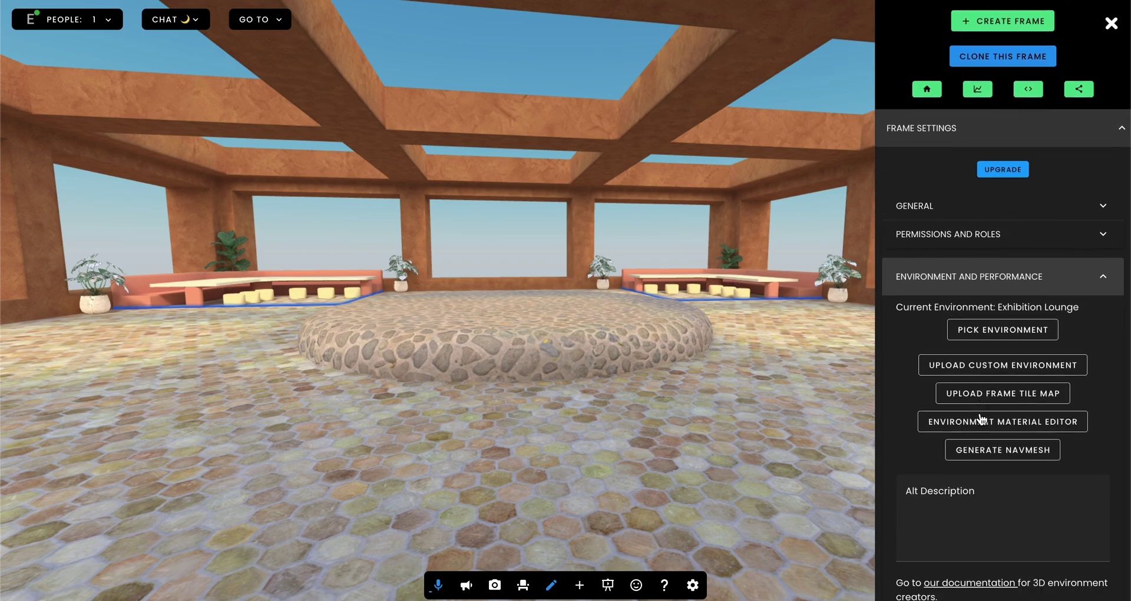
Change the frame's environment to Alpine Lodge.
{"action": "left_click", "coordinate": [1006, 266]}
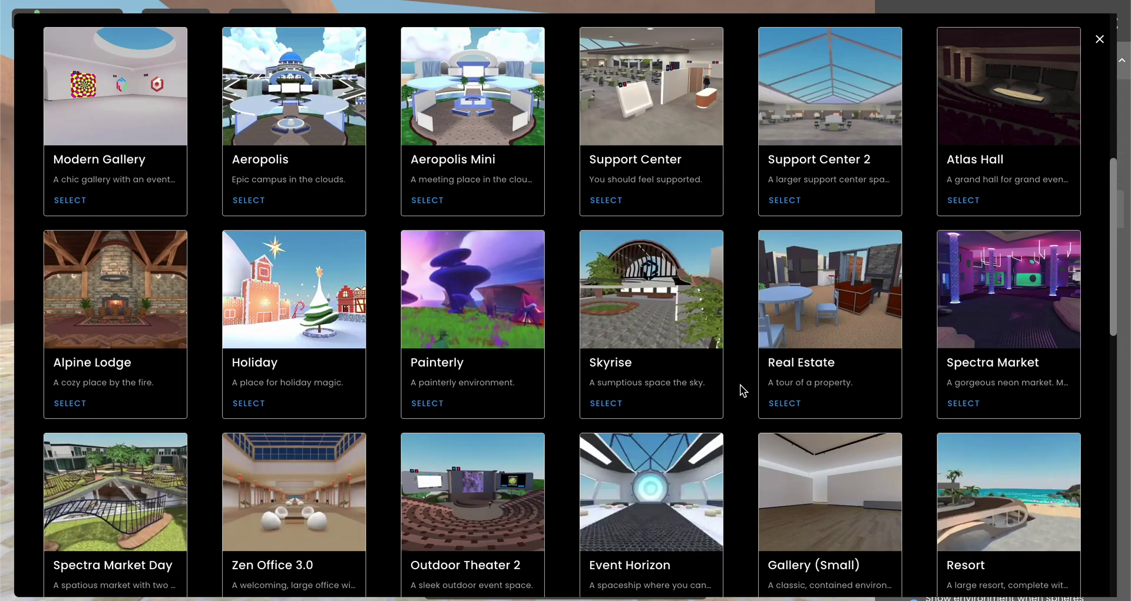
{"action": "scroll", "coordinate": [739, 384], "scroll_direction": "down", "scroll_amount": 3}
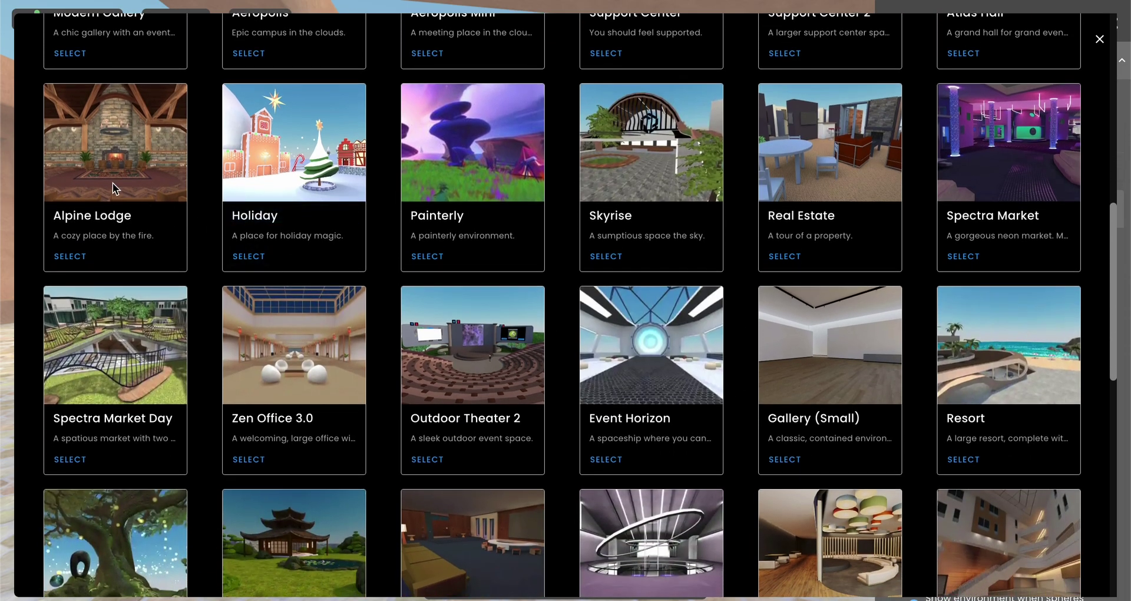
{"action": "left_click", "coordinate": [77, 258]}
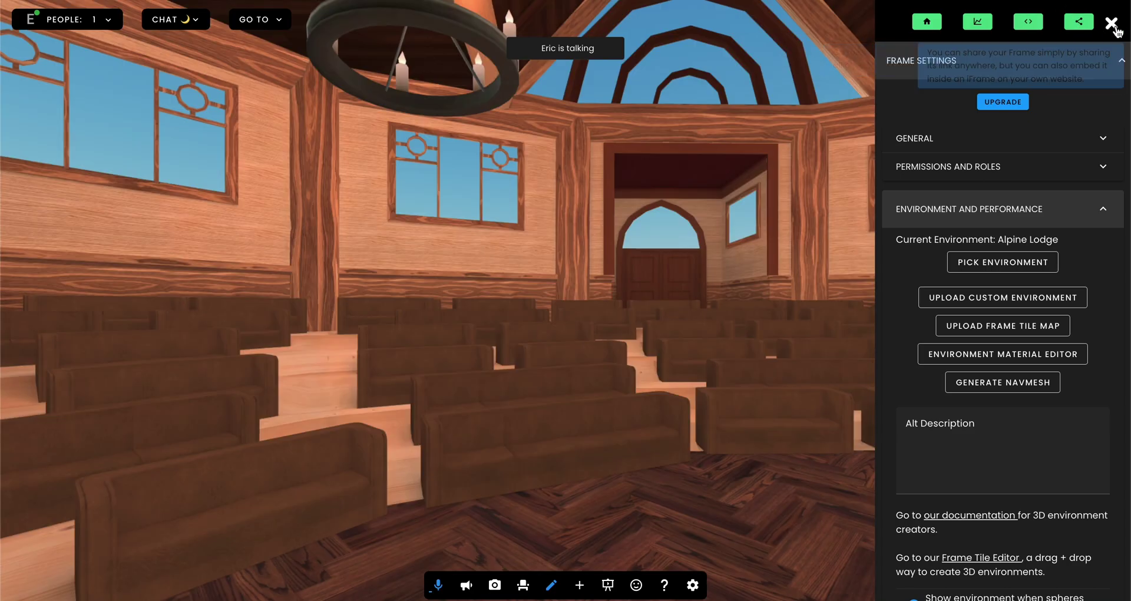
Close the settings and tour the Alpine Lodge, examining the large windows, the seating rows and the stage area.
{"action": "left_click", "coordinate": [1111, 23]}
{"action": "left_click_drag", "start_coordinate": [947, 344], "coordinate": [587, 347]}
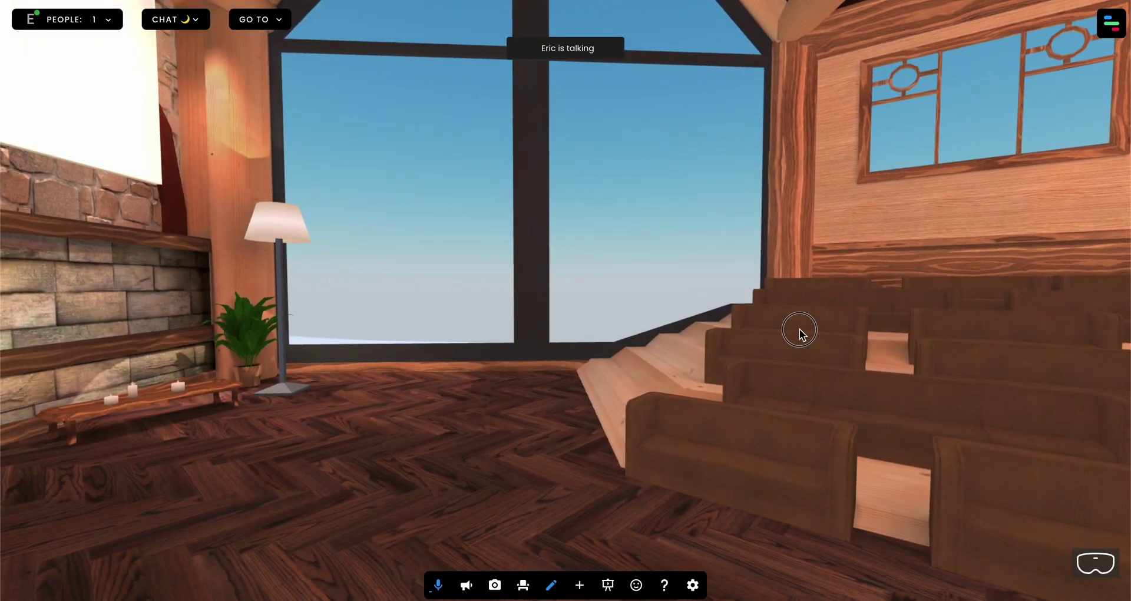
{"action": "left_click_drag", "start_coordinate": [799, 333], "coordinate": [549, 357]}
{"action": "left_click_drag", "start_coordinate": [848, 324], "coordinate": [1012, 359]}
{"action": "key", "text": "Up"}
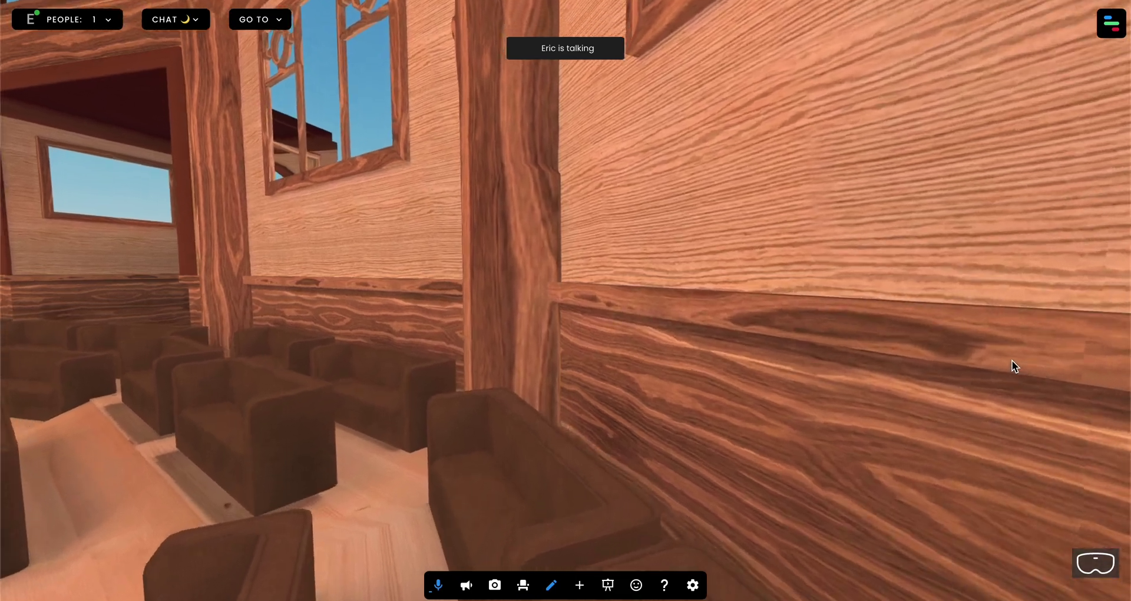
{"action": "key", "text": "Left"}
{"action": "key", "text": "Left"}
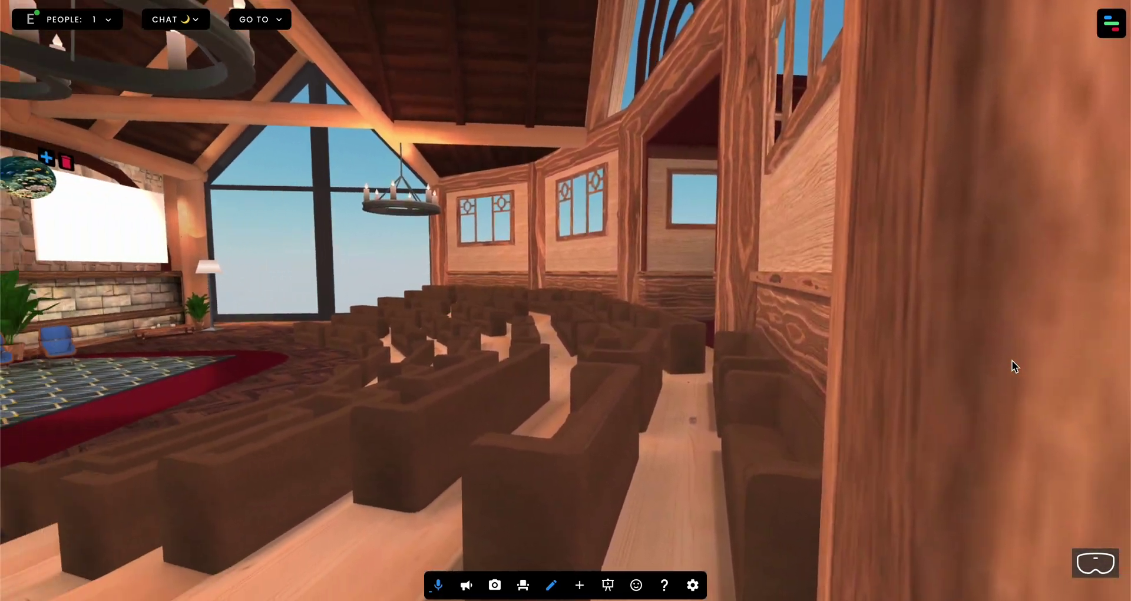
{"action": "key", "text": "Right"}
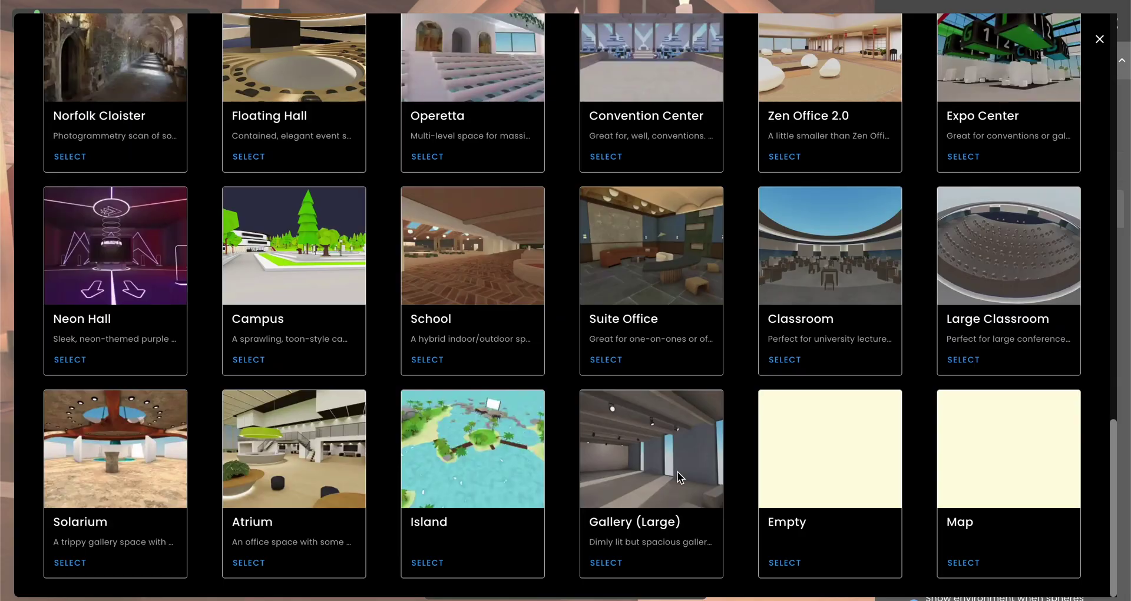
Switch the environment to Gallery (Large) and look around its walls, windows and benches.
{"action": "left_click", "coordinate": [613, 563]}
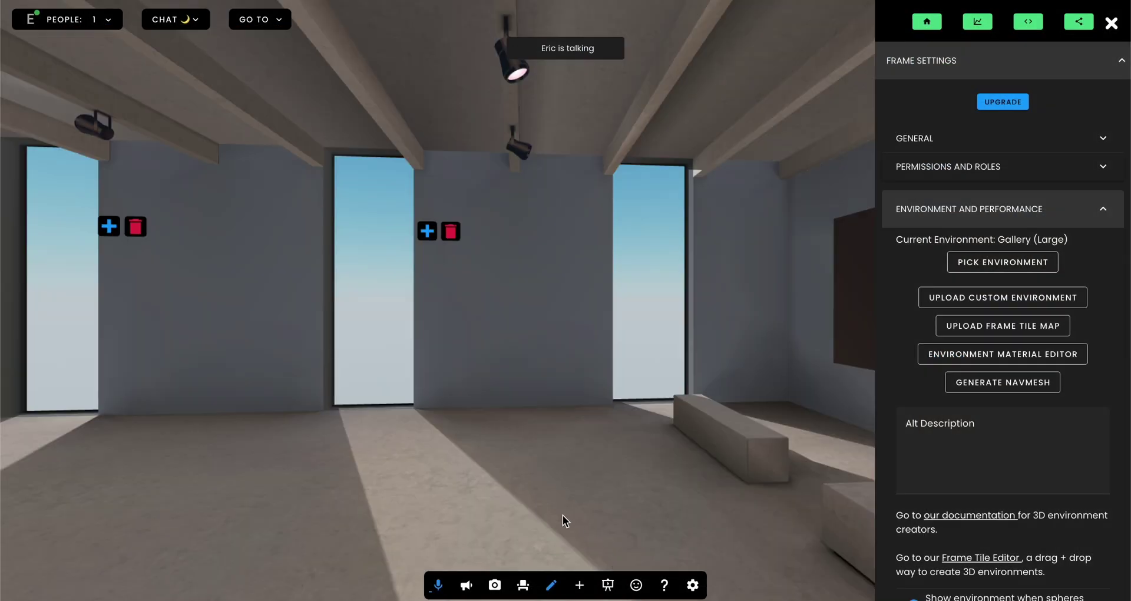
{"action": "left_click_drag", "start_coordinate": [616, 476], "coordinate": [396, 469]}
{"action": "key", "text": "w"}
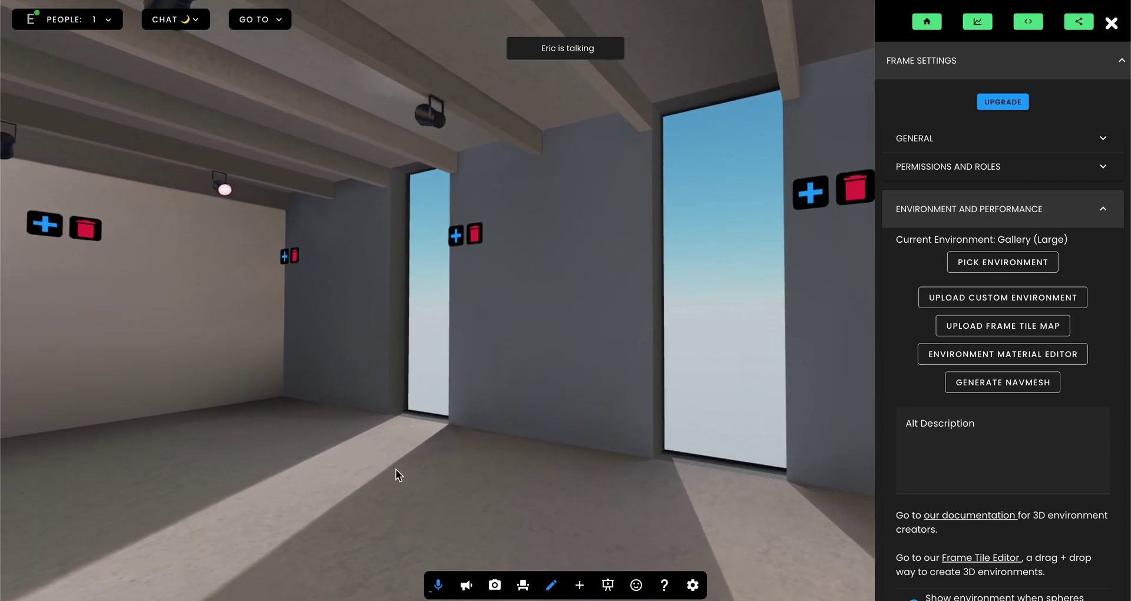
{"action": "left_click_drag", "start_coordinate": [540, 410], "coordinate": [312, 416]}
{"action": "left_click_drag", "start_coordinate": [593, 393], "coordinate": [338, 396]}
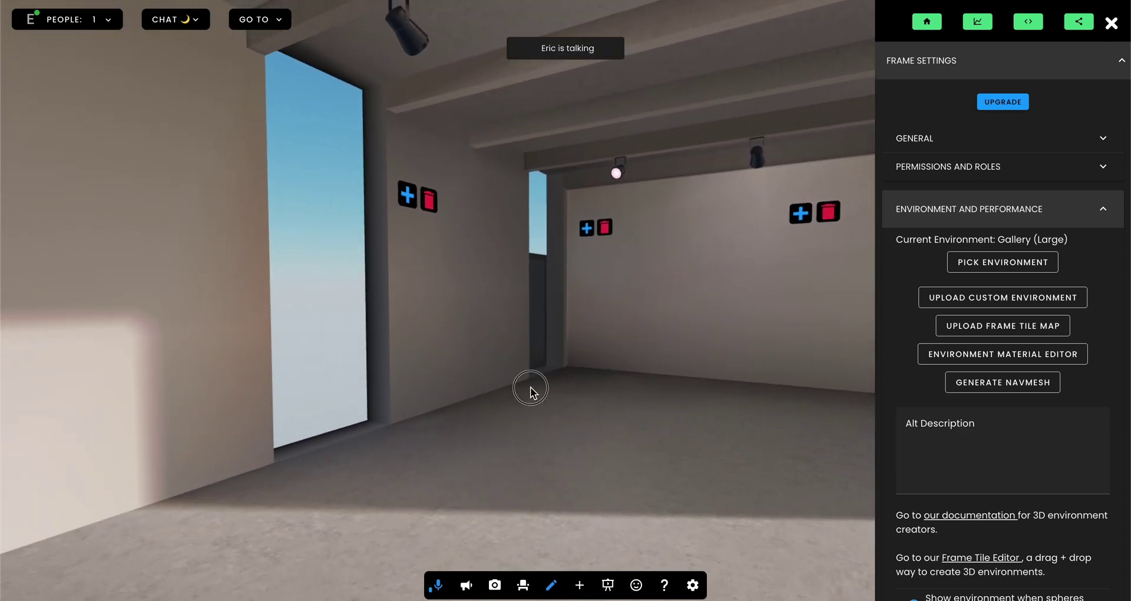
{"action": "left_click_drag", "start_coordinate": [530, 387], "coordinate": [302, 388]}
{"action": "left_click_drag", "start_coordinate": [528, 341], "coordinate": [71, 355]}
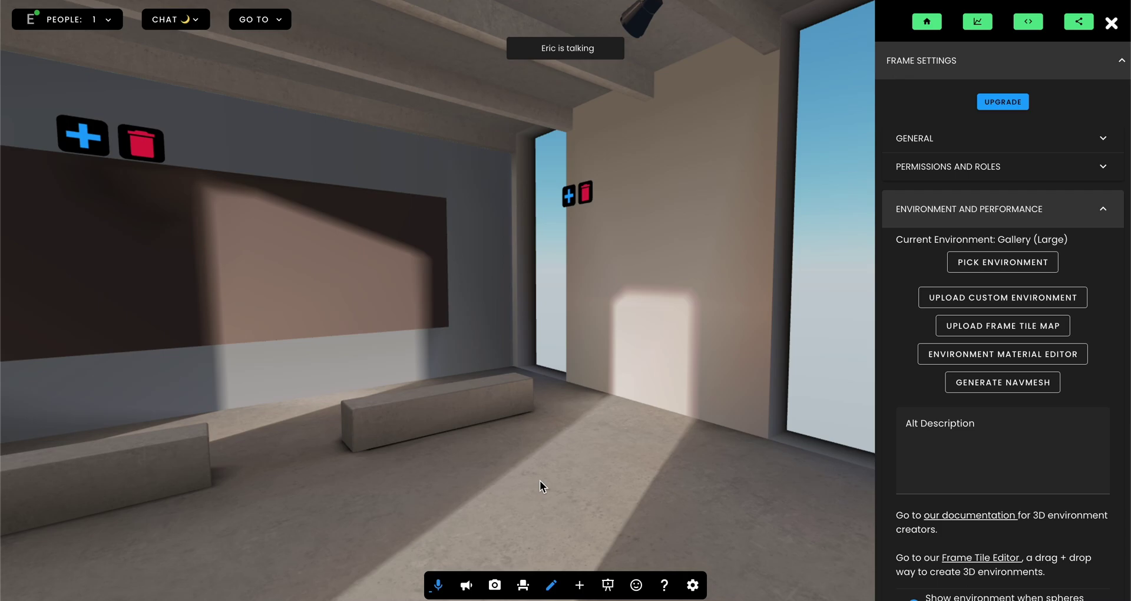
Change the frame's environment to Aeropolis.
{"action": "left_click", "coordinate": [580, 585]}
{"action": "left_click", "coordinate": [575, 547]}
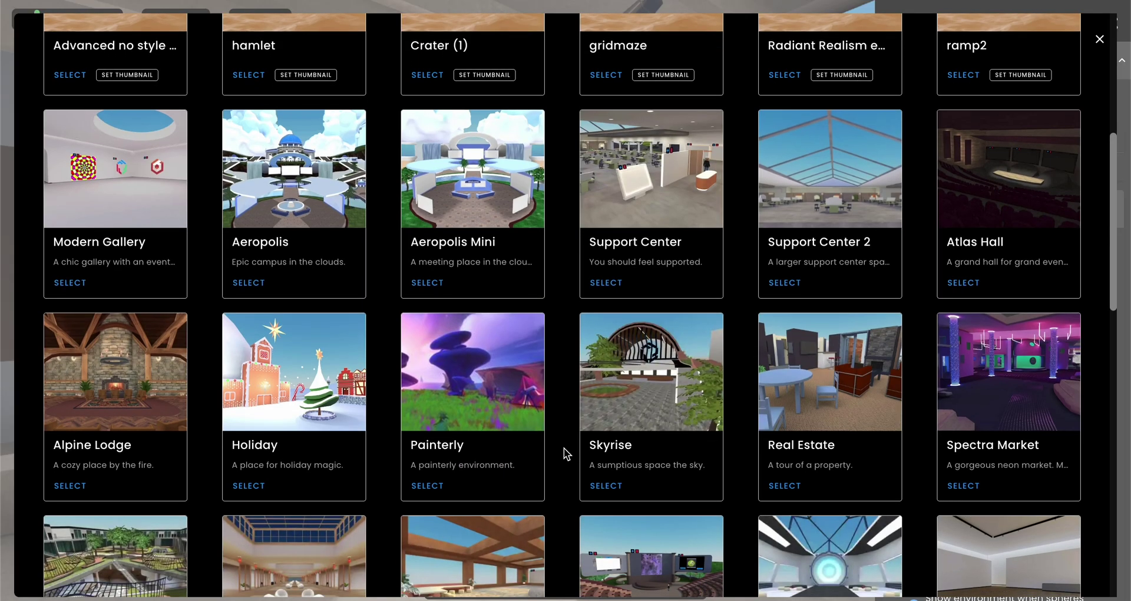
{"action": "left_click", "coordinate": [257, 287]}
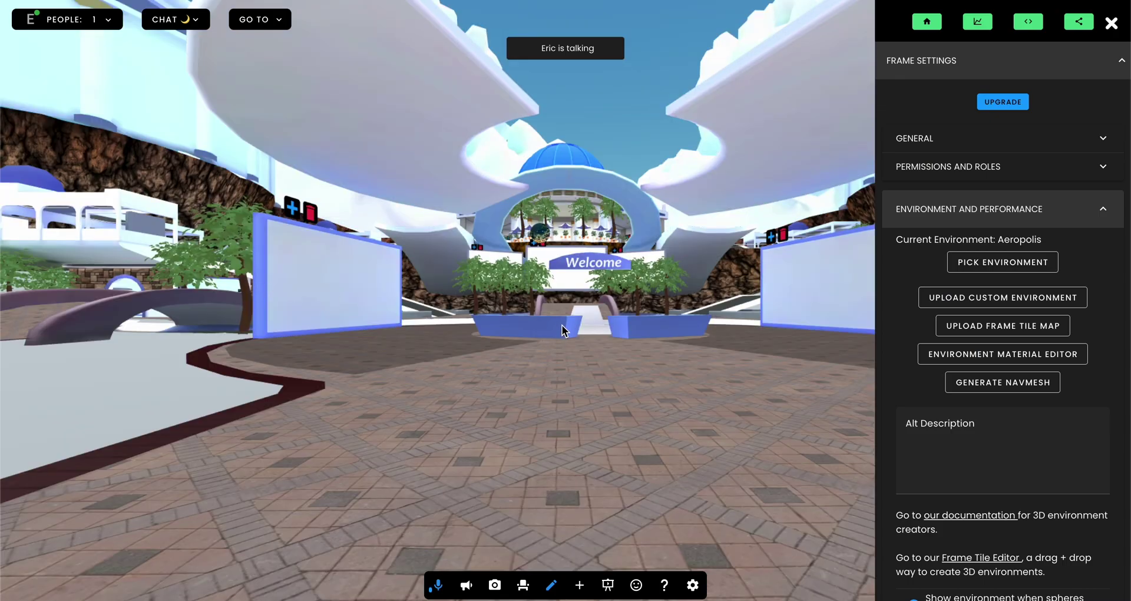
Look around the Aeropolis welcome plaza and walk into the open meeting pavilion with tables and orange stools.
{"action": "left_click_drag", "start_coordinate": [495, 311], "coordinate": [675, 300]}
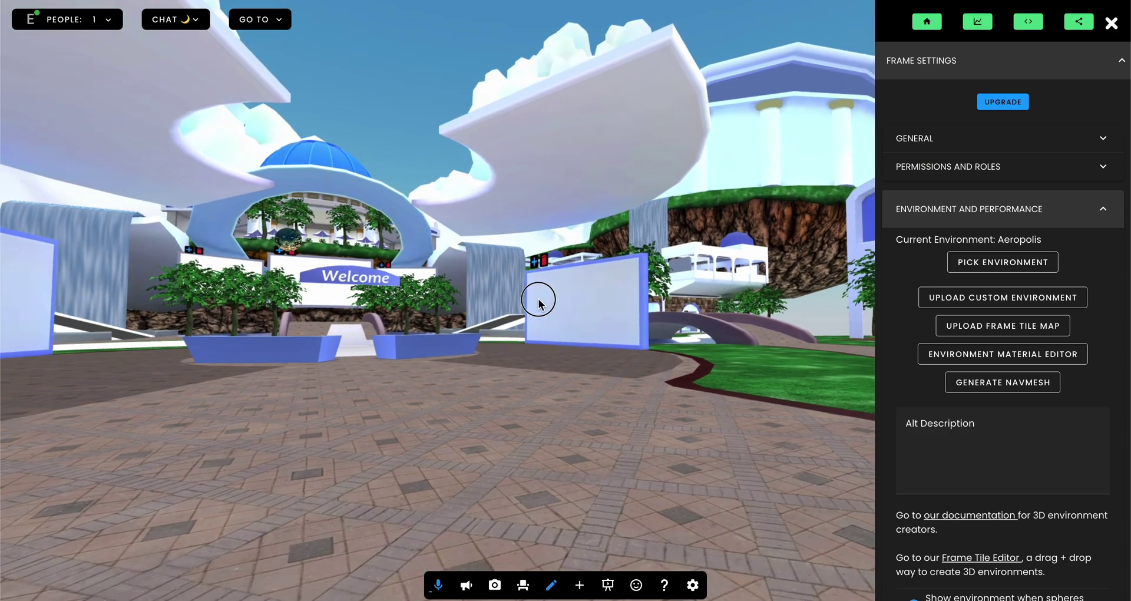
{"action": "left_click_drag", "start_coordinate": [538, 302], "coordinate": [790, 310]}
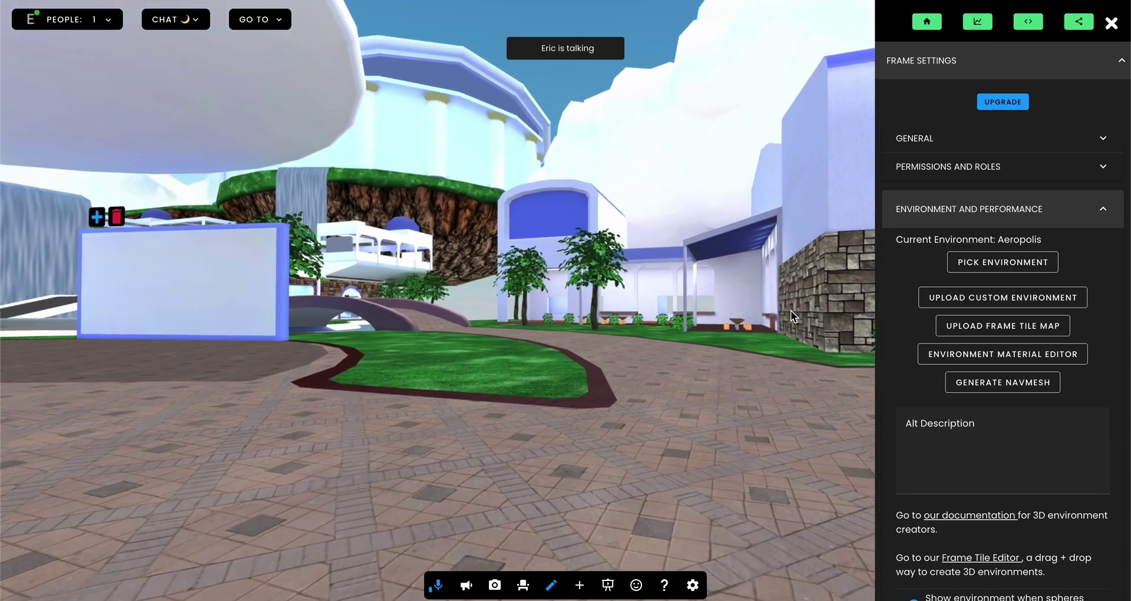
{"action": "key", "text": "w"}
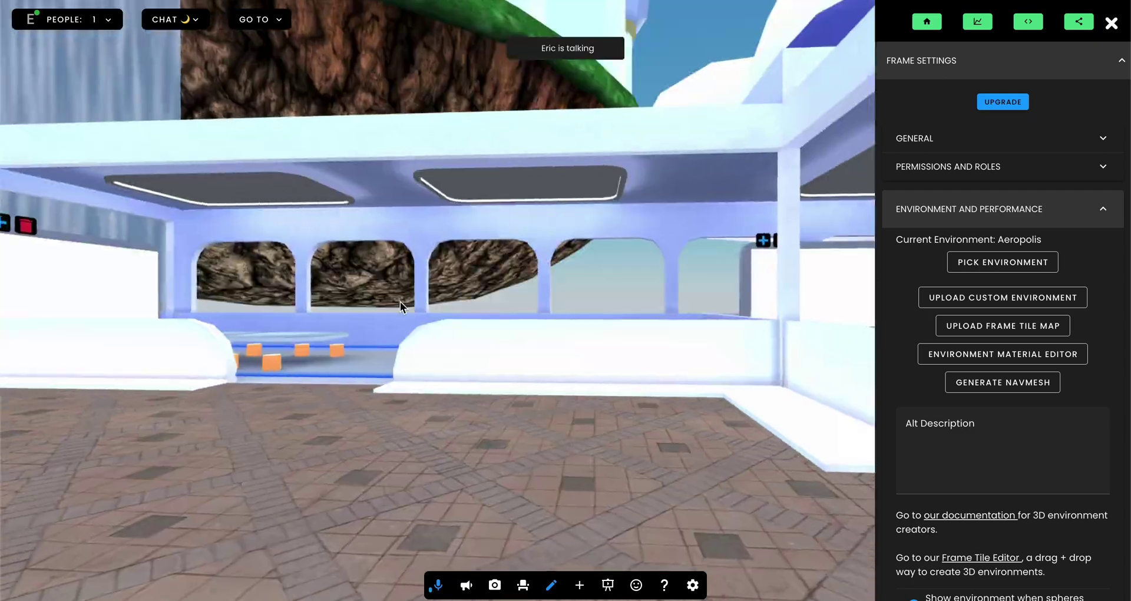
{"action": "key", "text": "w"}
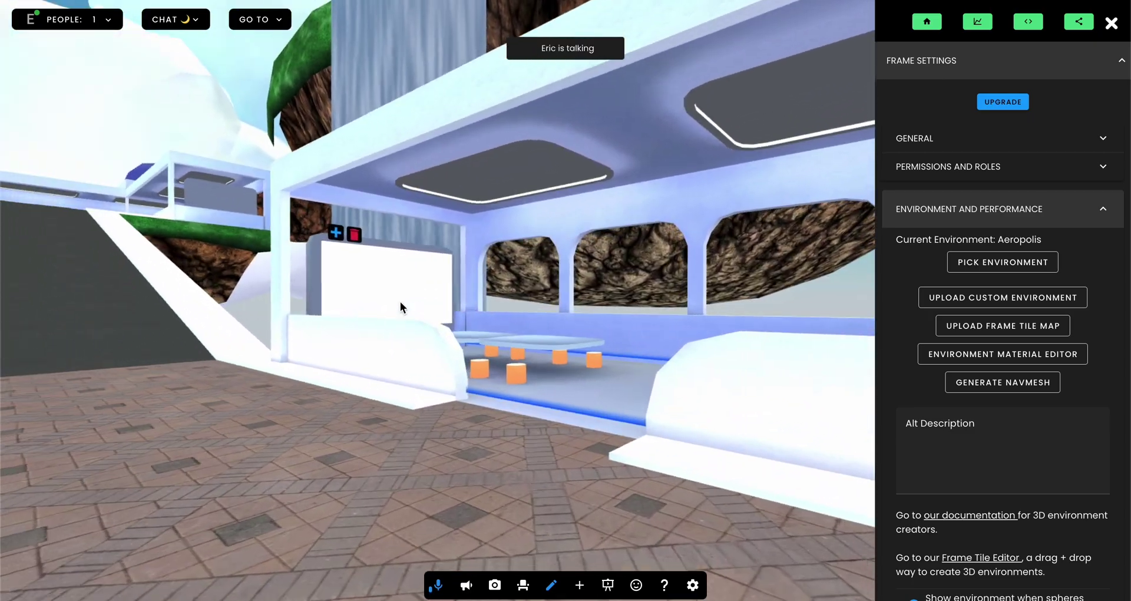
{"action": "key", "text": "w"}
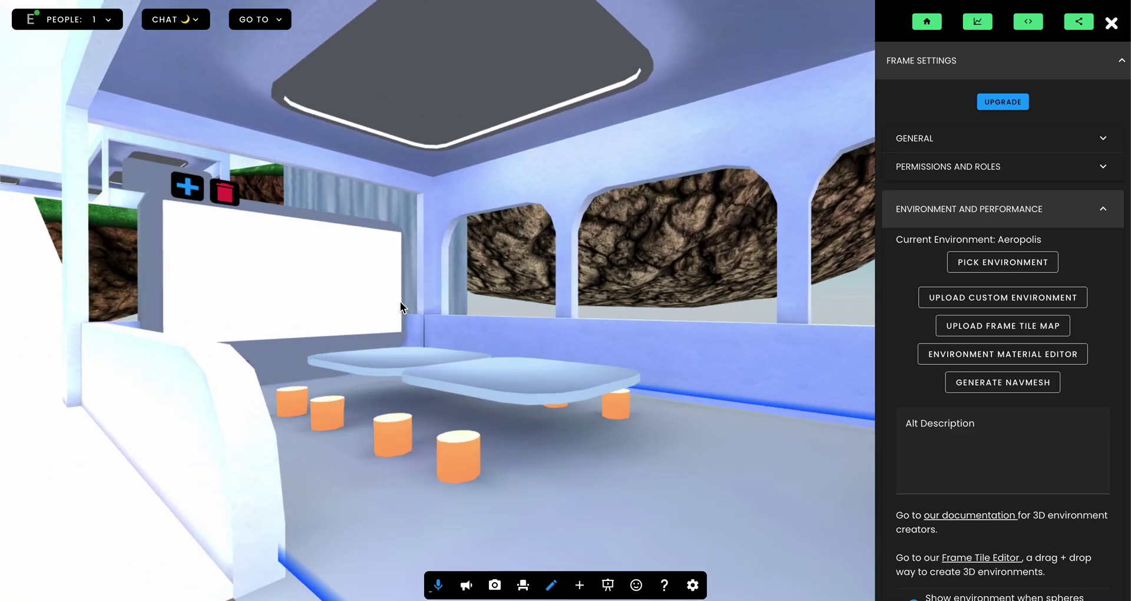
Leave the pavilion and walk along the dark ramp toward the domed rotunda, viewing the fountain plaza.
{"action": "key", "text": "Down"}
{"action": "key", "text": "Left"}
{"action": "key", "text": "Up"}
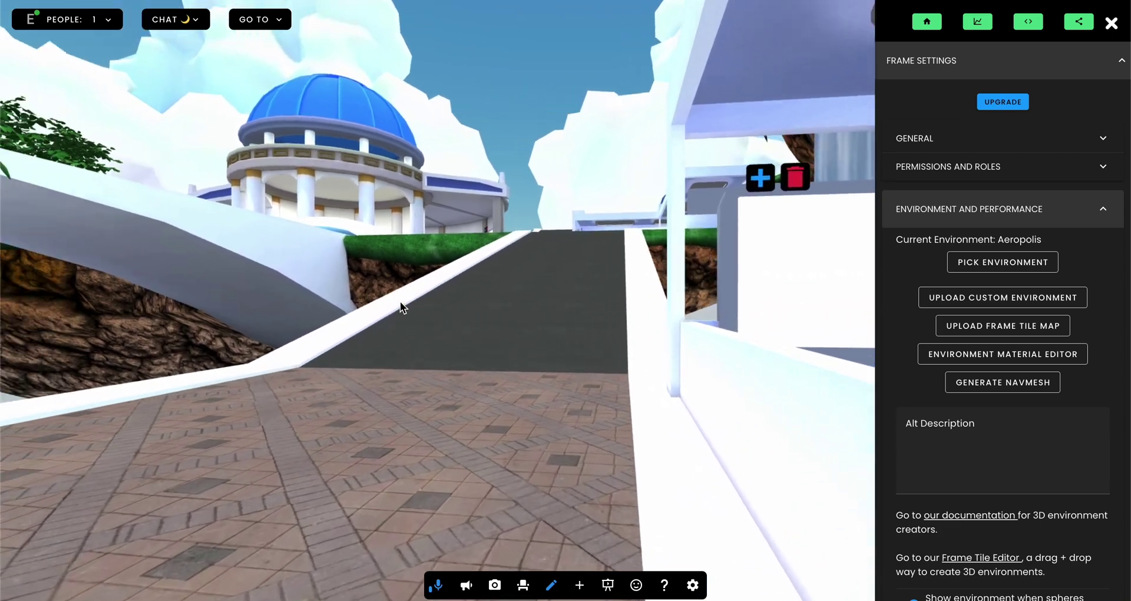
{"action": "key", "text": "Up"}
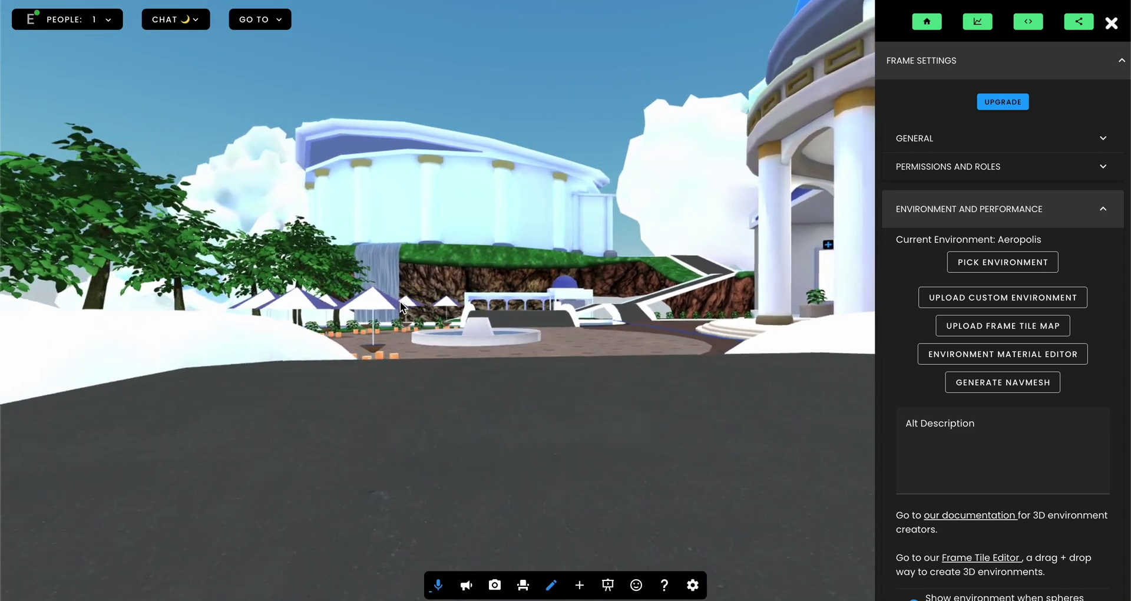
{"action": "key", "text": "w"}
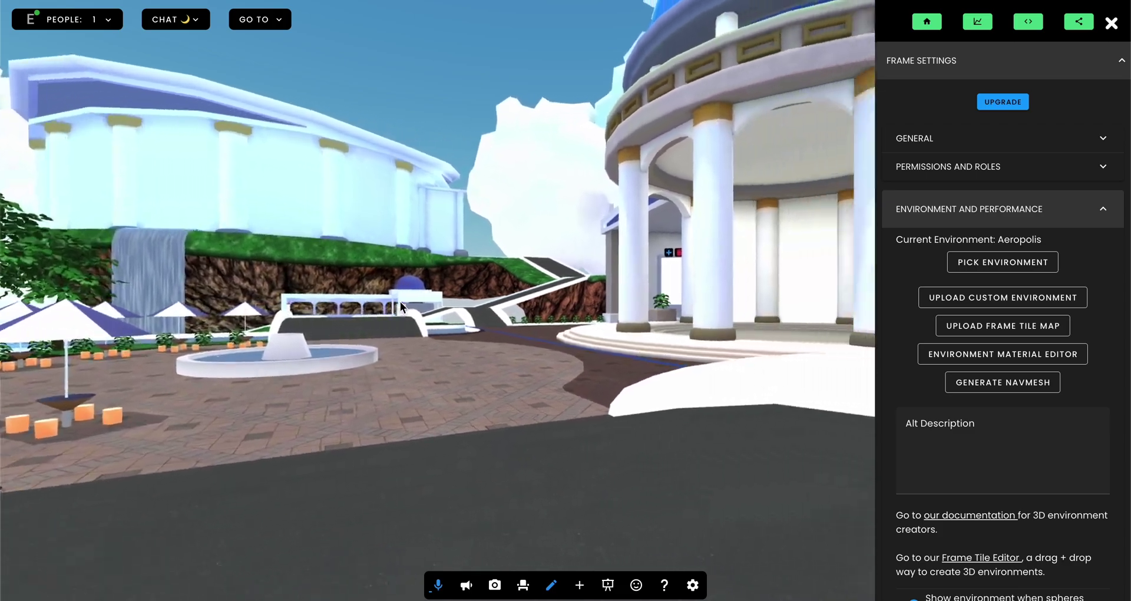
{"action": "key", "text": "d"}
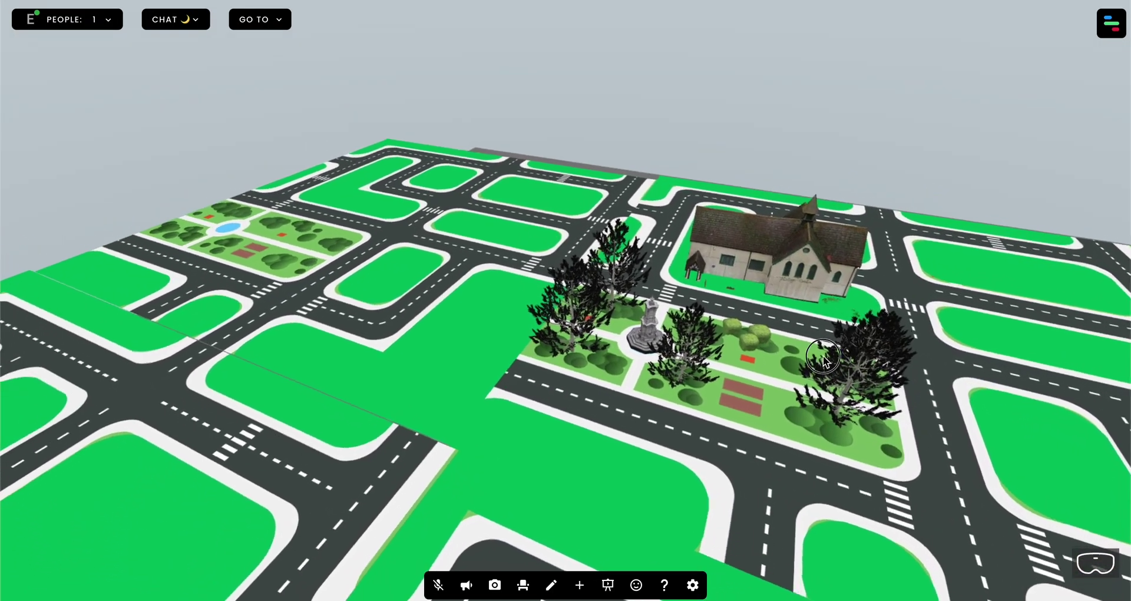
Look across the town map environment, from the church and park to the empty street blocks at its far side.
{"action": "left_click_drag", "start_coordinate": [823, 357], "coordinate": [1020, 394]}
{"action": "left_click_drag", "start_coordinate": [739, 361], "coordinate": [1127, 401]}
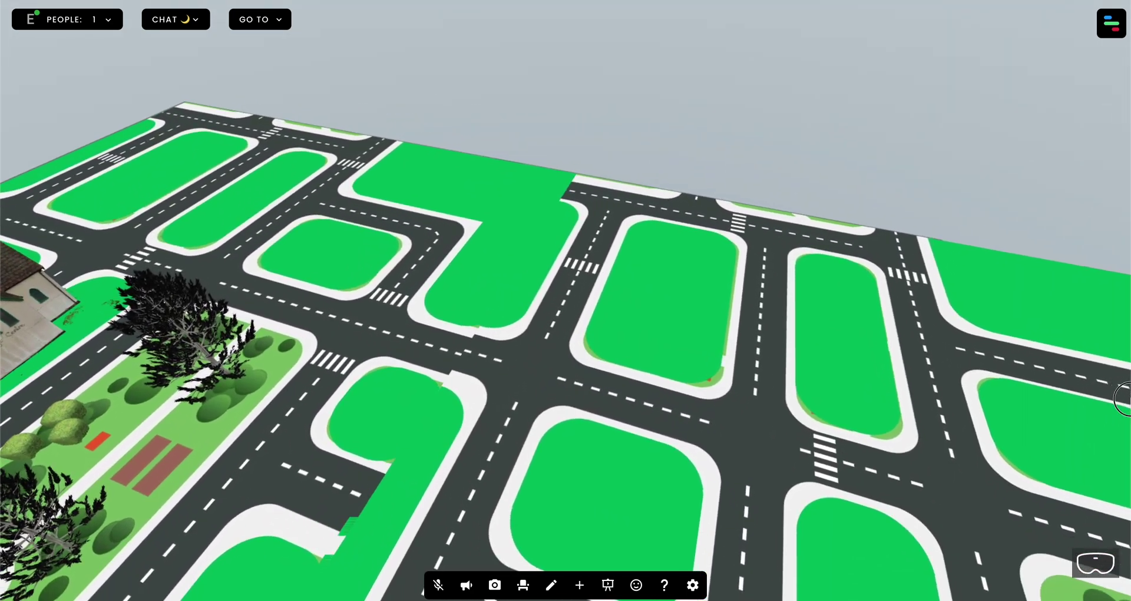
{"action": "left_click_drag", "start_coordinate": [674, 319], "coordinate": [179, 270]}
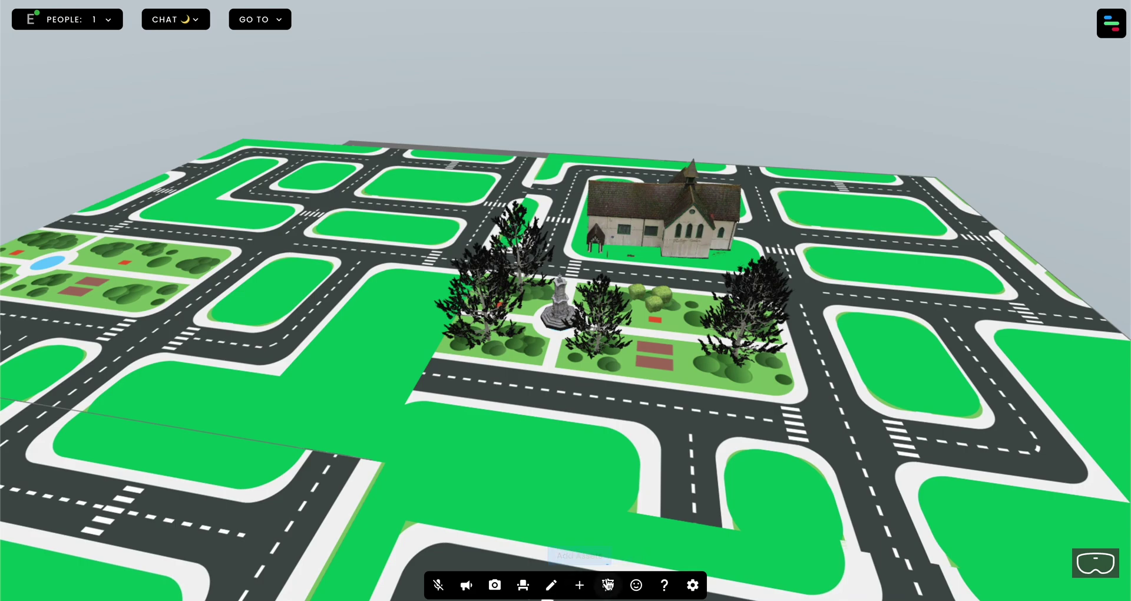
Switch the frame to scene 2 and back to scene 1, and open the frame's settings.
{"action": "left_click", "coordinate": [638, 560]}
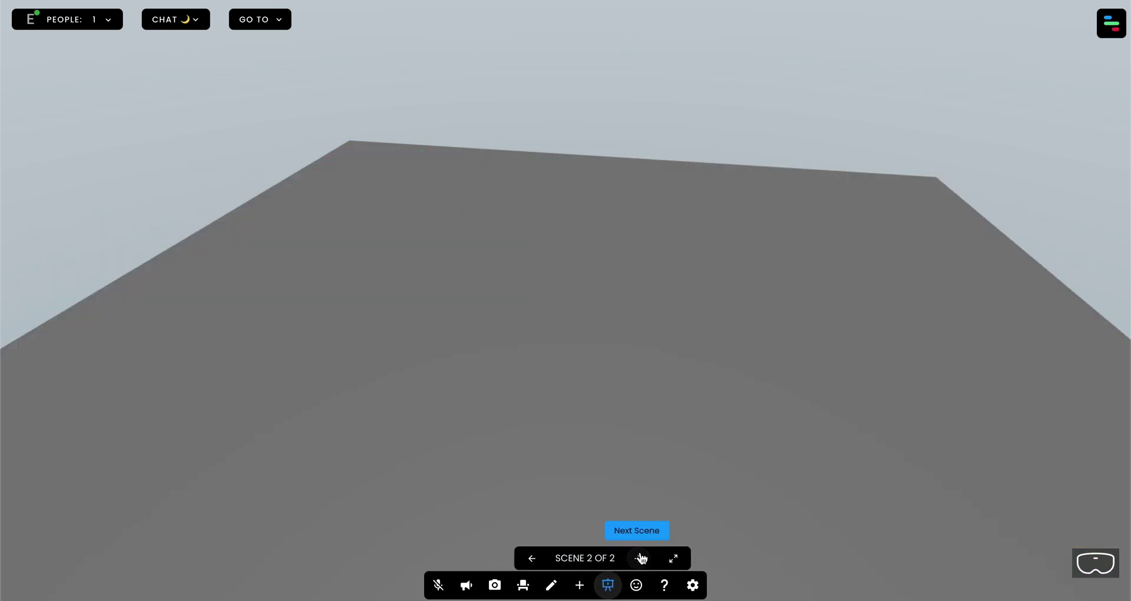
{"action": "left_click_drag", "start_coordinate": [798, 415], "coordinate": [781, 457]}
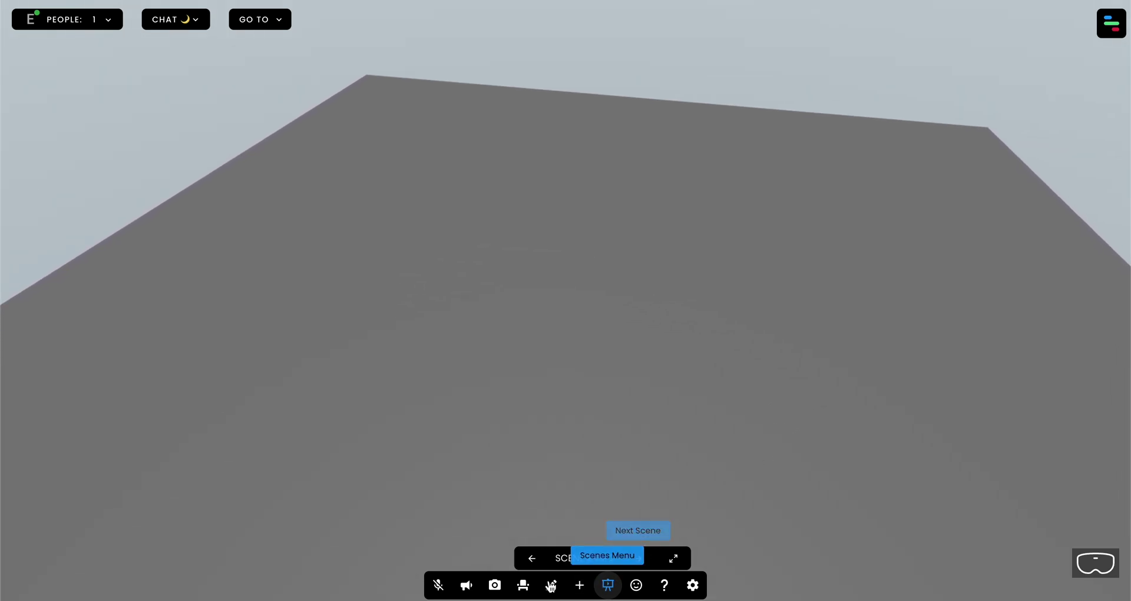
{"action": "left_click", "coordinate": [532, 559]}
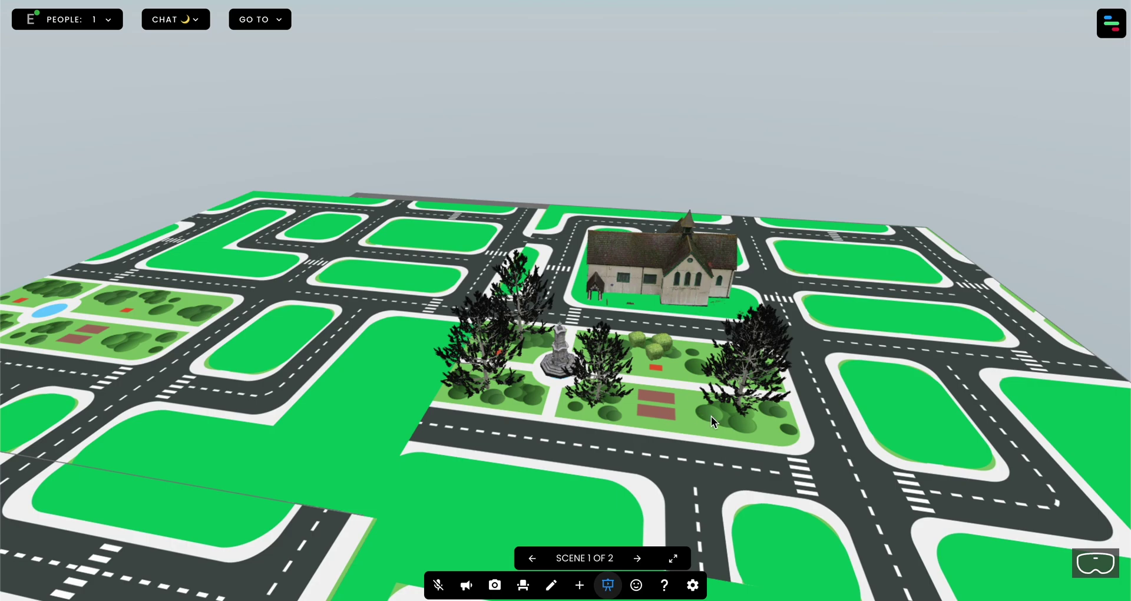
{"action": "left_click", "coordinate": [693, 585]}
{"action": "left_click", "coordinate": [675, 466]}
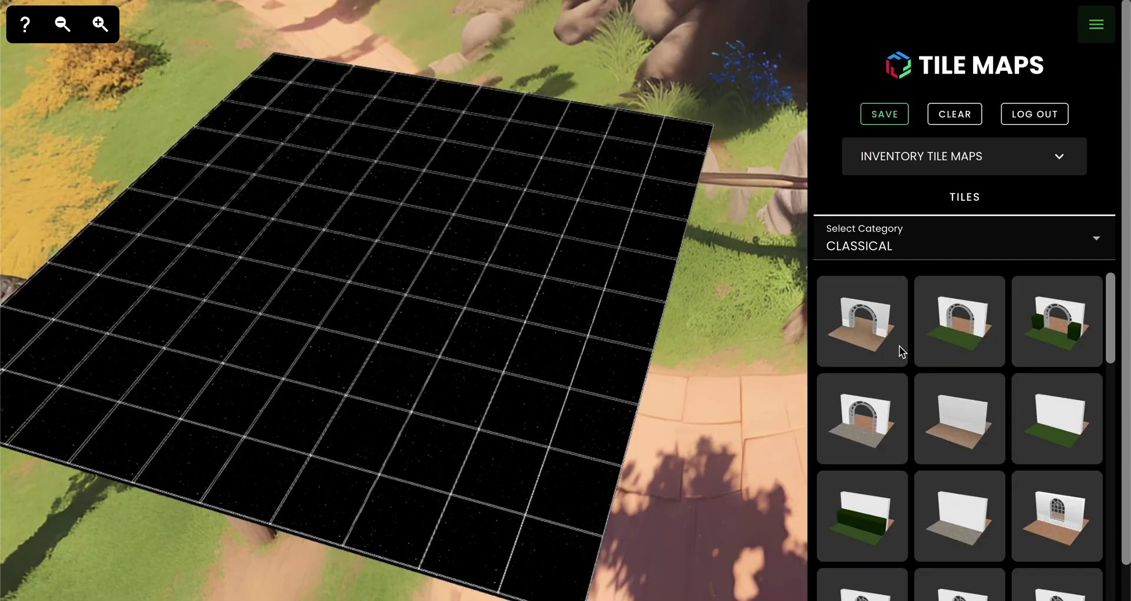
Switch to the Tile Maps builder and review its tile categories and the empty grid.
{"action": "left_click", "coordinate": [948, 250]}
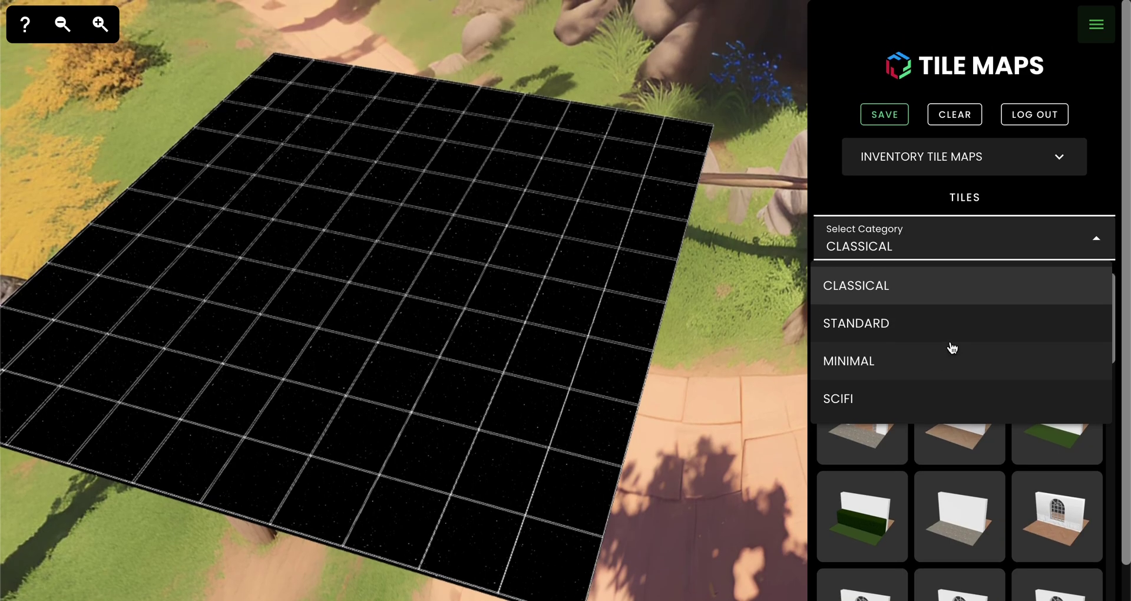
{"action": "left_click", "coordinate": [744, 338]}
{"action": "mouse_move", "coordinate": [717, 322]}
{"action": "left_mouse_down"}
{"action": "mouse_move", "coordinate": [646, 316]}
{"action": "mouse_move", "coordinate": [676, 343]}
{"action": "mouse_move", "coordinate": [701, 314]}
{"action": "left_mouse_up"}
{"action": "scroll", "coordinate": [906, 400], "scroll_direction": "down", "scroll_amount": 8}
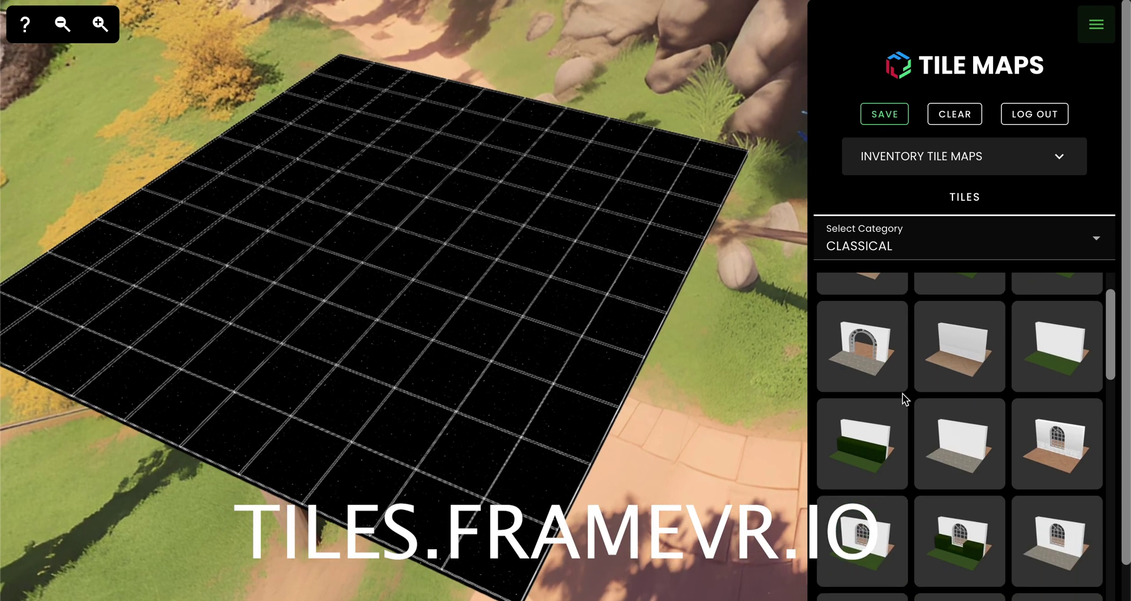
Lay plain Classical floor tiles on the grid as a two-by-two block, moving the misplaced tile into the open corner.
{"action": "scroll", "coordinate": [906, 400], "scroll_direction": "down", "scroll_amount": 10}
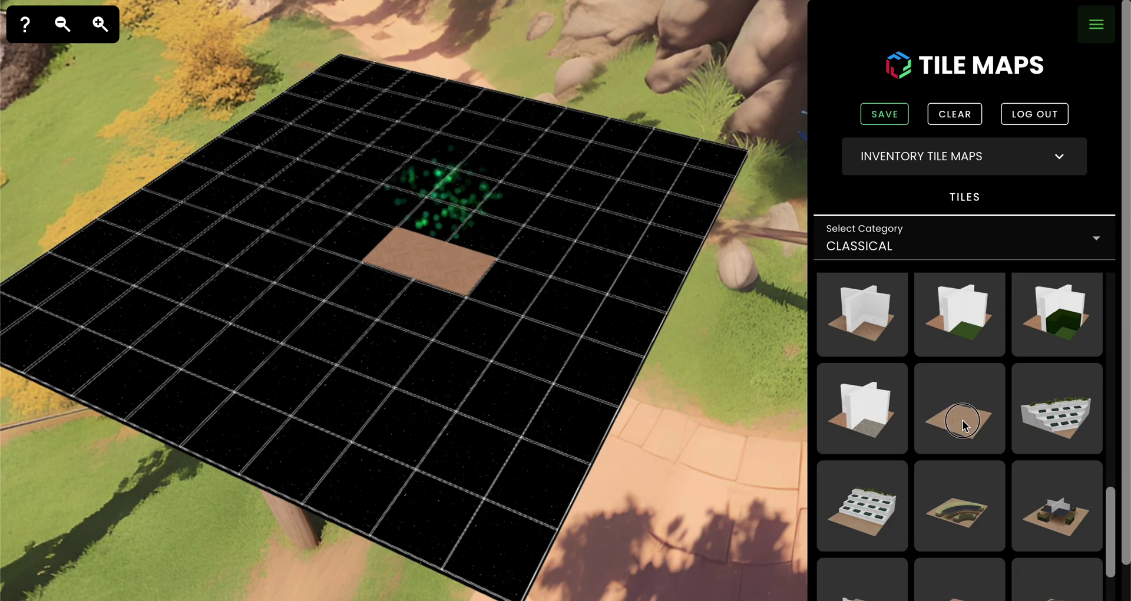
{"action": "left_click_drag", "start_coordinate": [962, 420], "coordinate": [494, 216]}
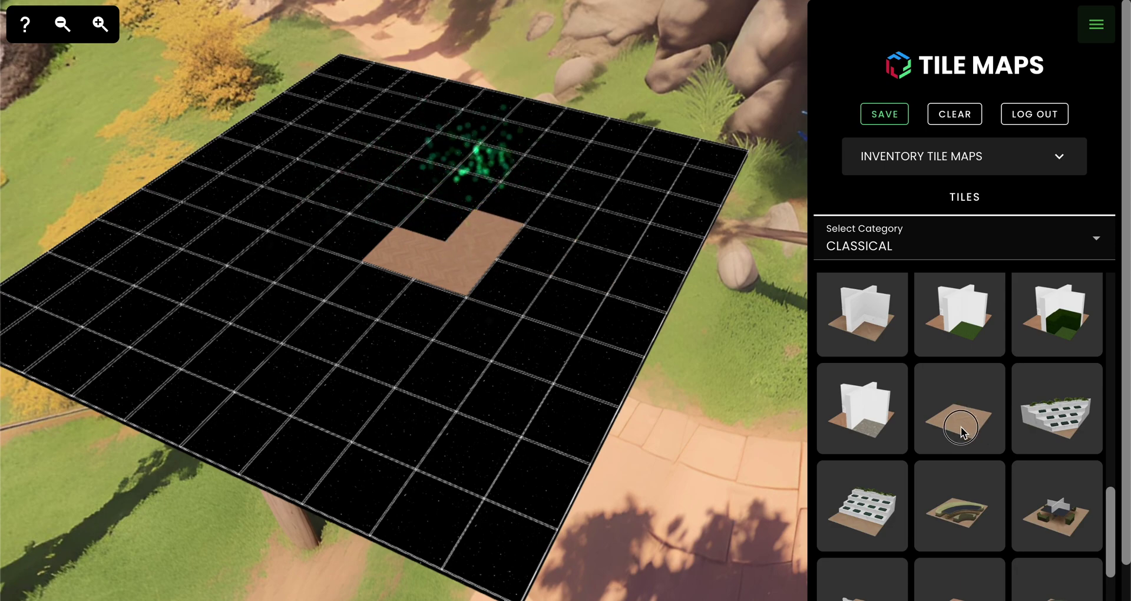
{"action": "right_click_drag", "start_coordinate": [422, 202], "coordinate": [639, 344]}
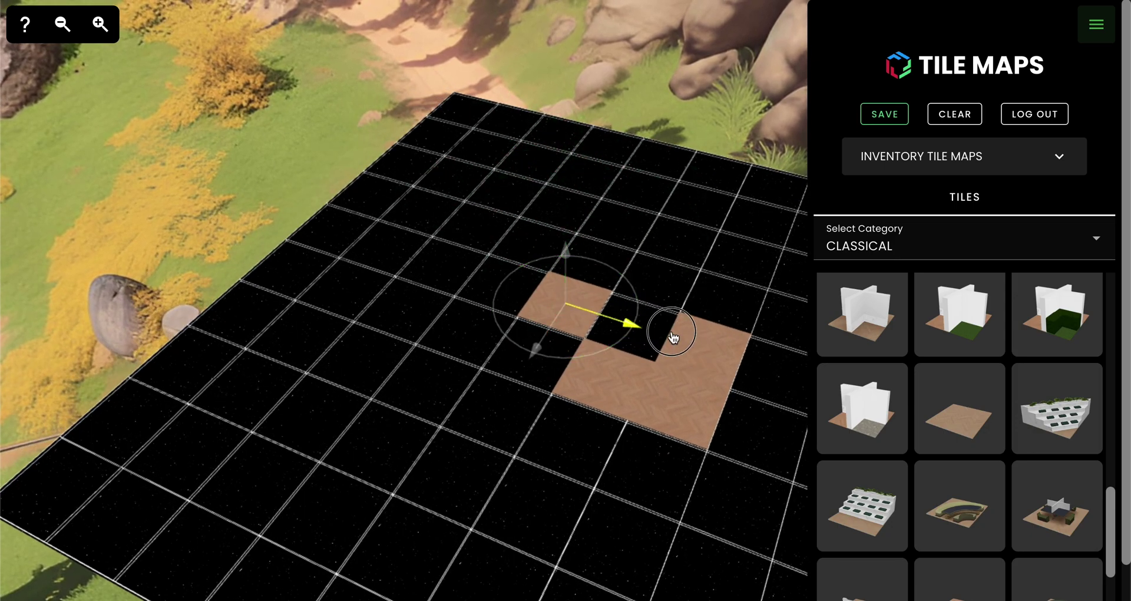
{"action": "left_click_drag", "start_coordinate": [673, 337], "coordinate": [685, 342]}
Add two plain Classical wall tiles behind the floor block, rotated so they form one straight back wall.
{"action": "scroll", "coordinate": [963, 415], "scroll_direction": "up", "scroll_amount": 5}
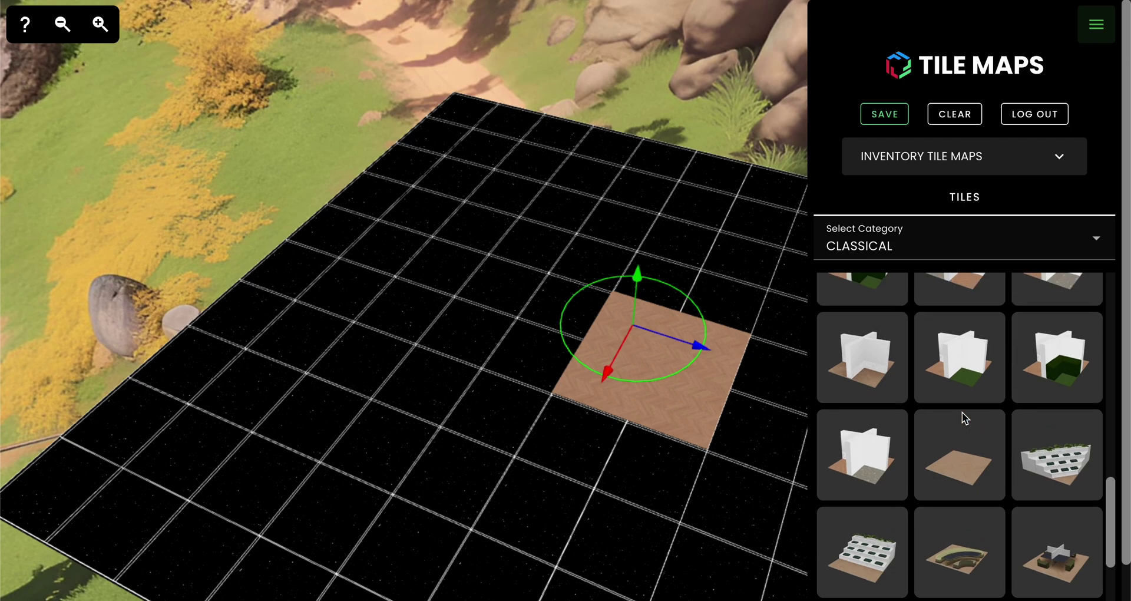
{"action": "scroll", "coordinate": [963, 422], "scroll_direction": "up", "scroll_amount": 5}
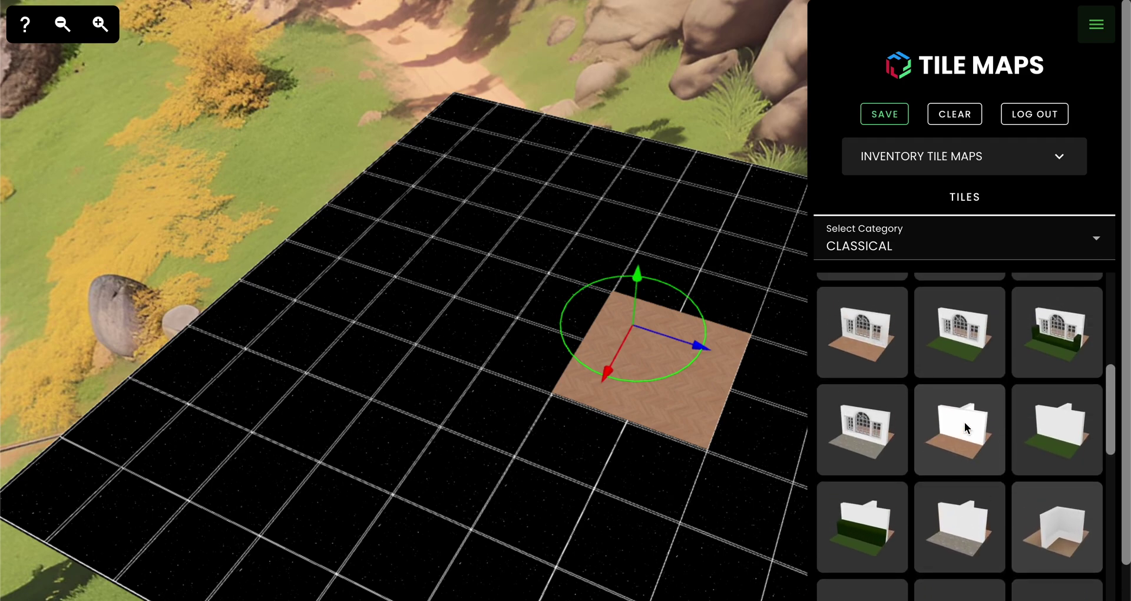
{"action": "scroll", "coordinate": [963, 422], "scroll_direction": "up", "scroll_amount": 1}
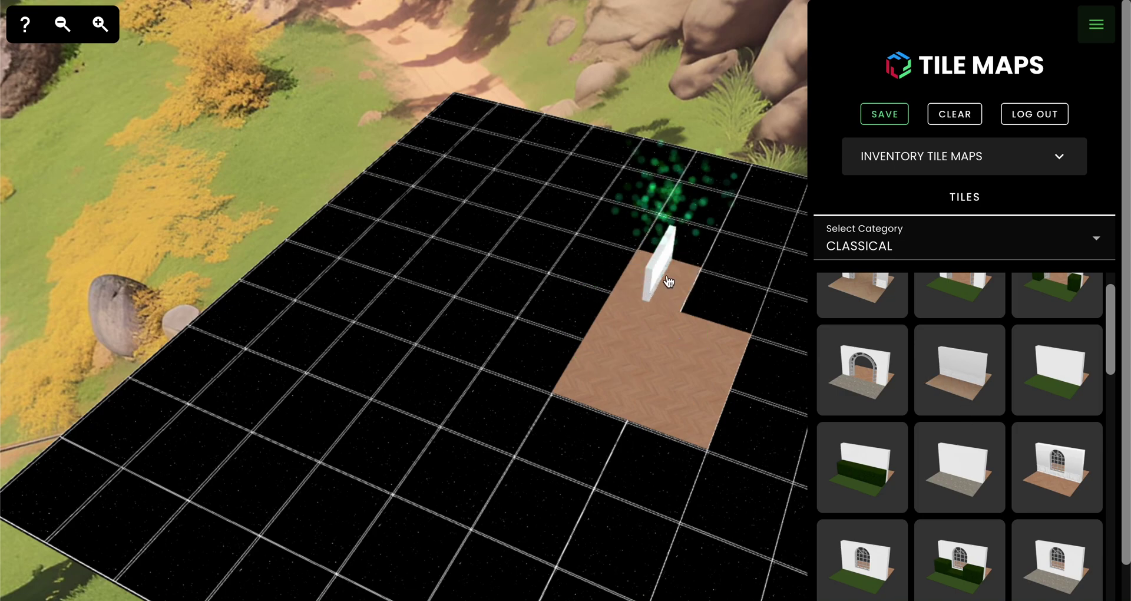
{"action": "left_click", "coordinate": [669, 282]}
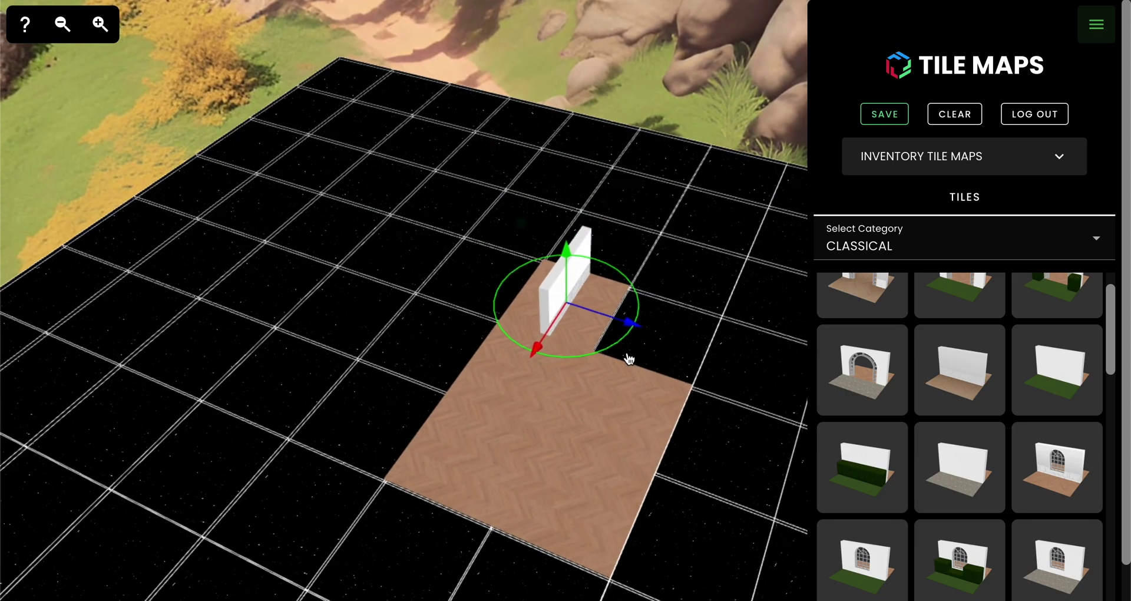
{"action": "left_click_drag", "start_coordinate": [632, 271], "coordinate": [631, 261]}
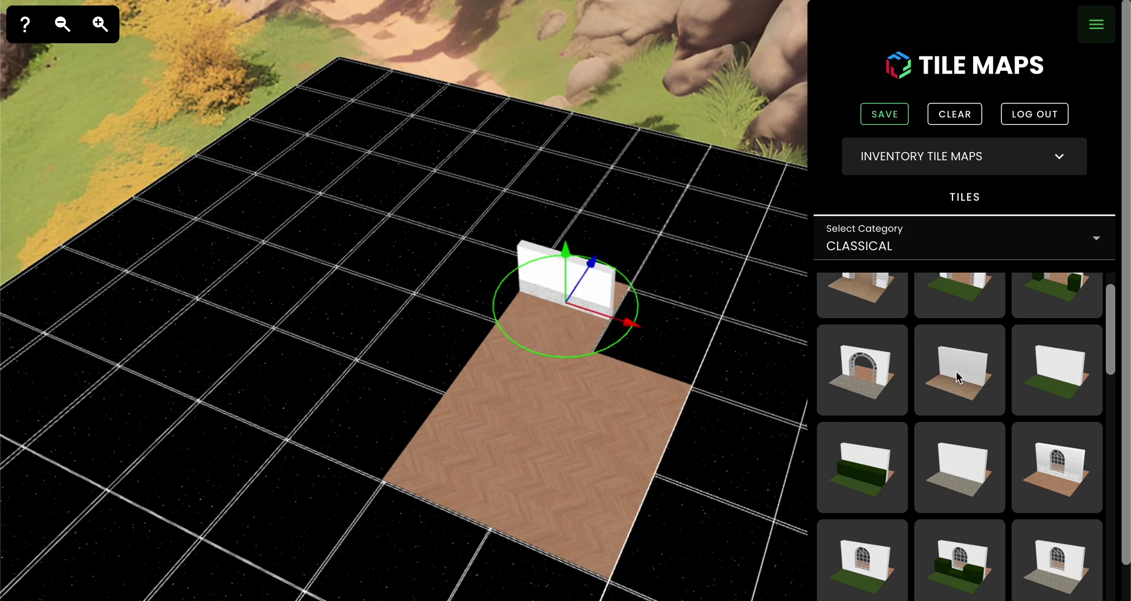
{"action": "left_click_drag", "start_coordinate": [957, 377], "coordinate": [707, 345]}
Delete the two floor tiles in the front row, farthest from the wall.
{"action": "left_click", "coordinate": [464, 476]}
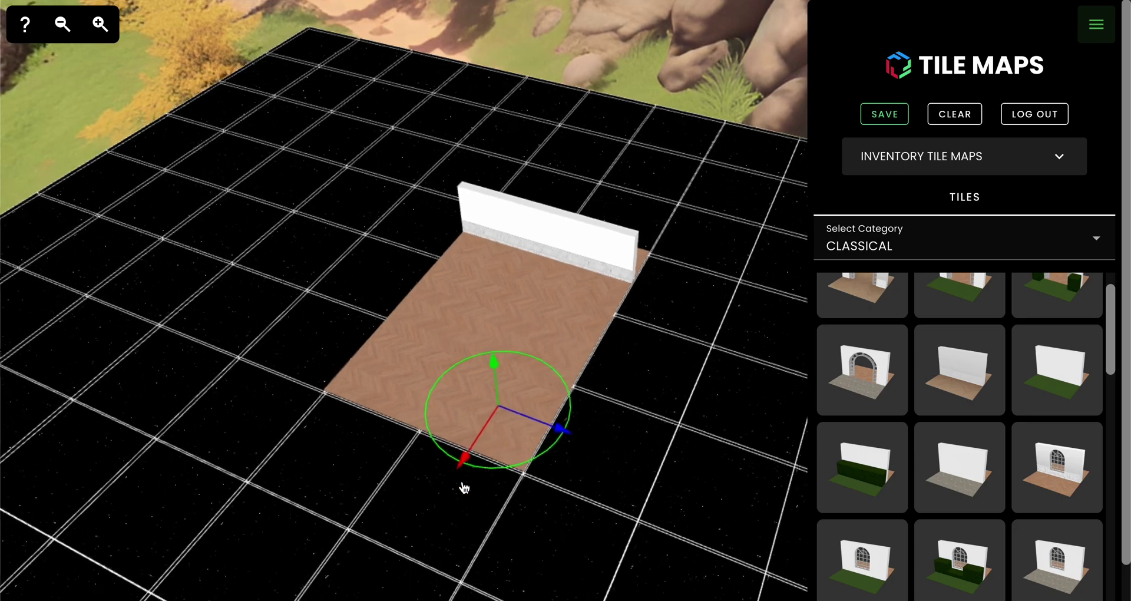
{"action": "key", "text": "Delete"}
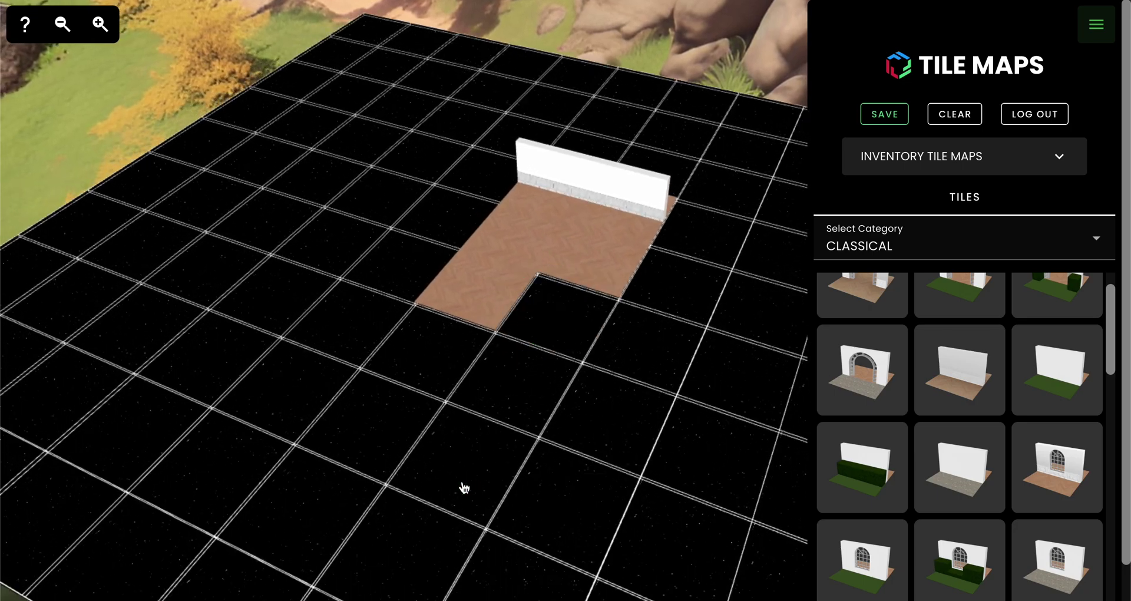
{"action": "key", "text": "Delete"}
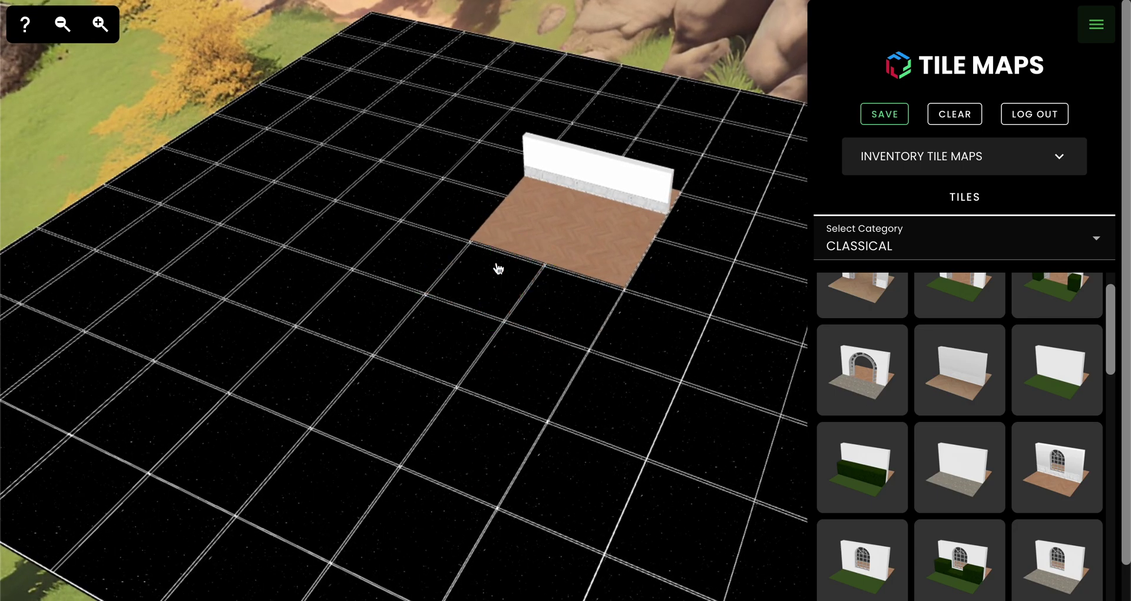
Place a Classical T-shaped wall tile on the empty front area of the grid.
{"action": "scroll", "coordinate": [934, 499], "scroll_direction": "down", "scroll_amount": 4}
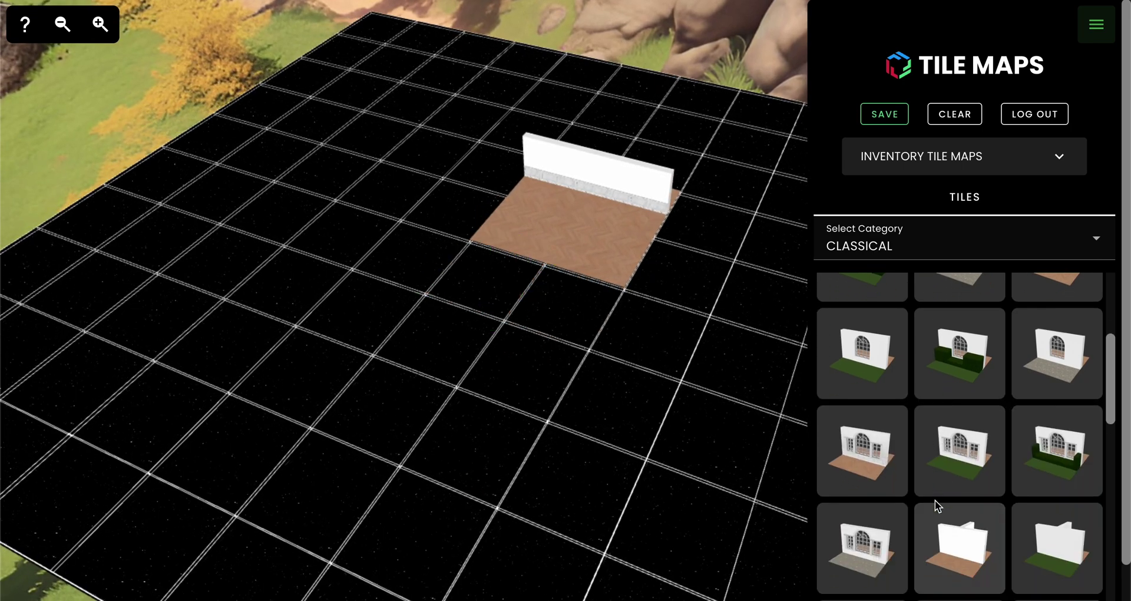
{"action": "left_click", "coordinate": [754, 472]}
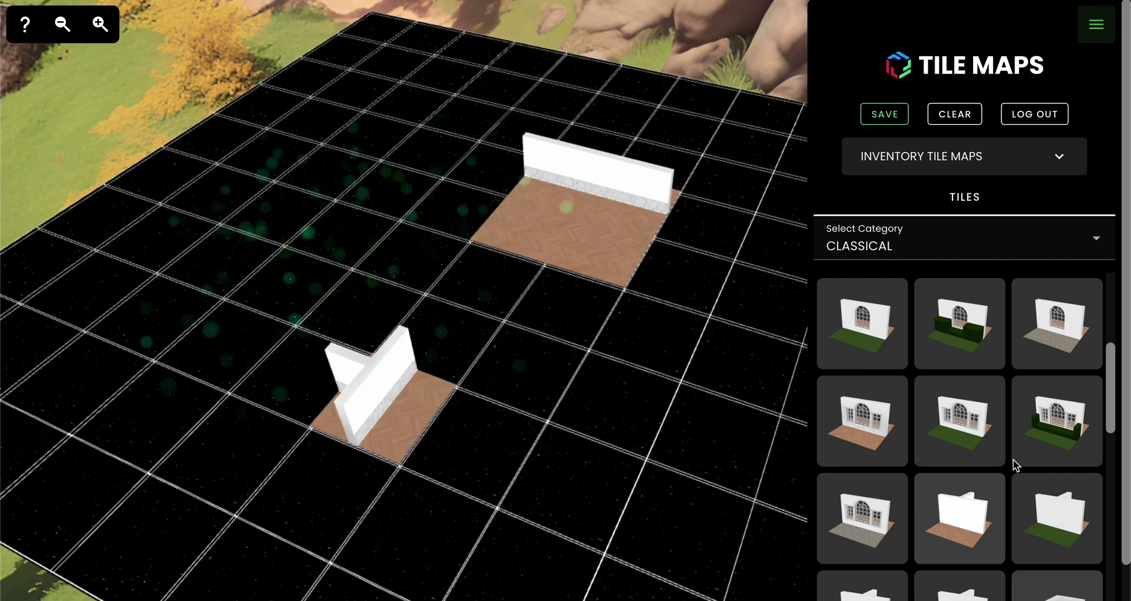
{"action": "scroll", "coordinate": [974, 517], "scroll_direction": "up", "scroll_amount": 1}
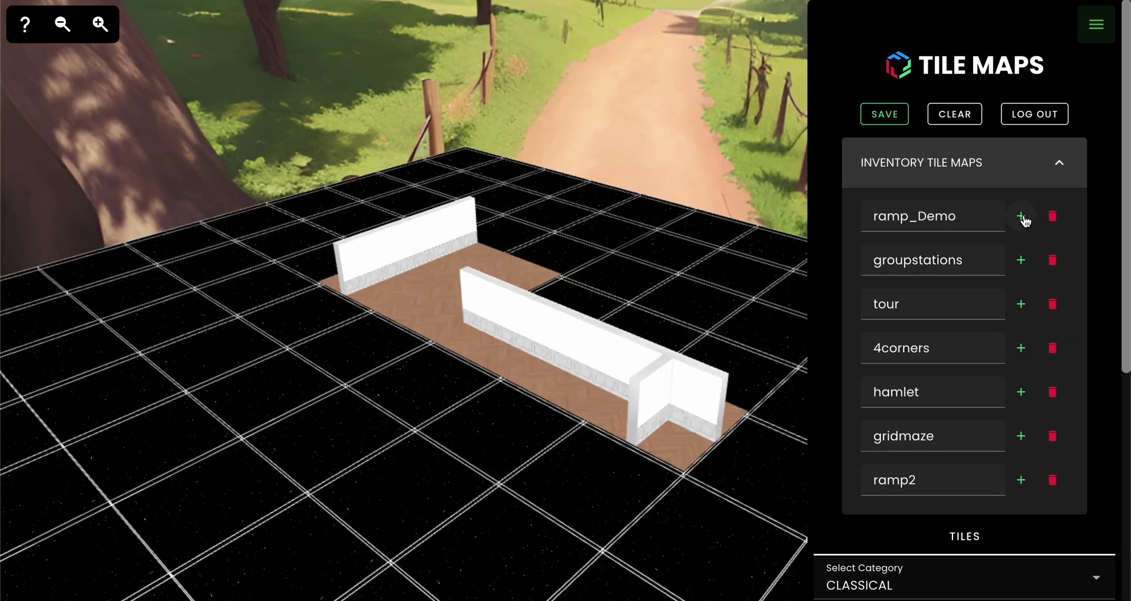
Inspect the saved tile map with trees, wall panels, round tables and stepped seating from several sides.
{"action": "scroll", "coordinate": [966, 383], "scroll_direction": "down", "scroll_amount": 3}
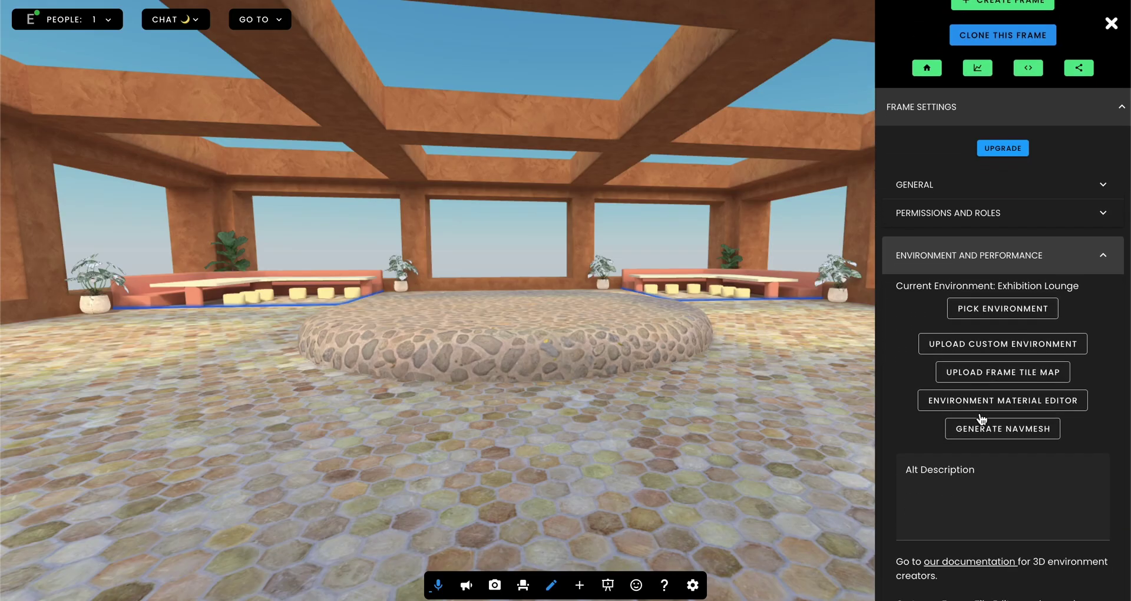
{"action": "scroll", "coordinate": [981, 419], "scroll_direction": "down", "scroll_amount": 2}
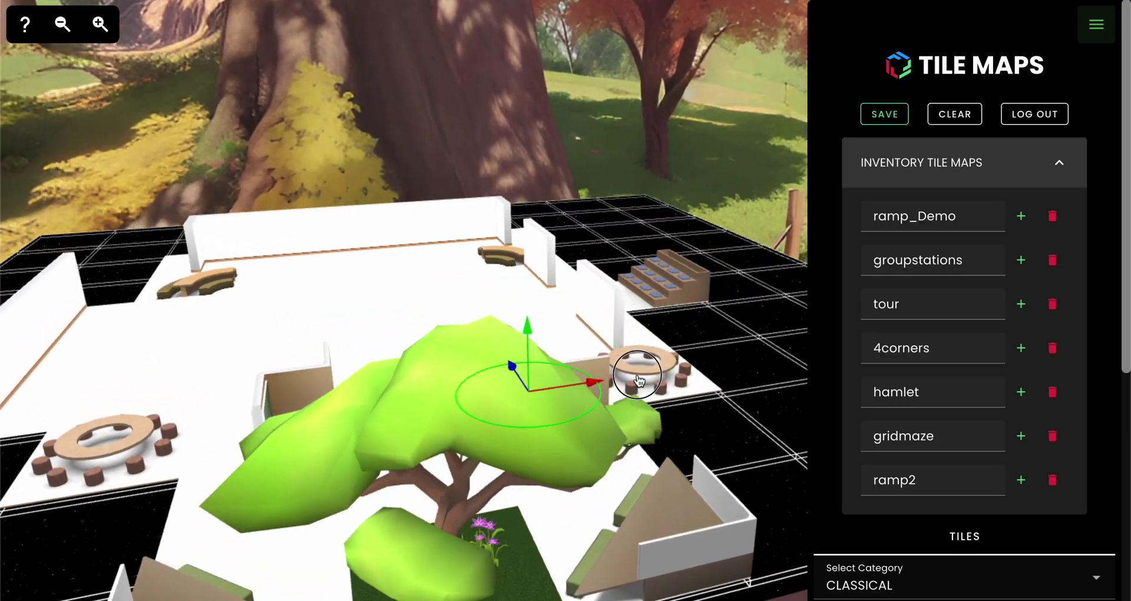
{"action": "left_click_drag", "start_coordinate": [637, 377], "coordinate": [618, 425]}
{"action": "scroll", "coordinate": [605, 375], "scroll_direction": "down", "scroll_amount": 3}
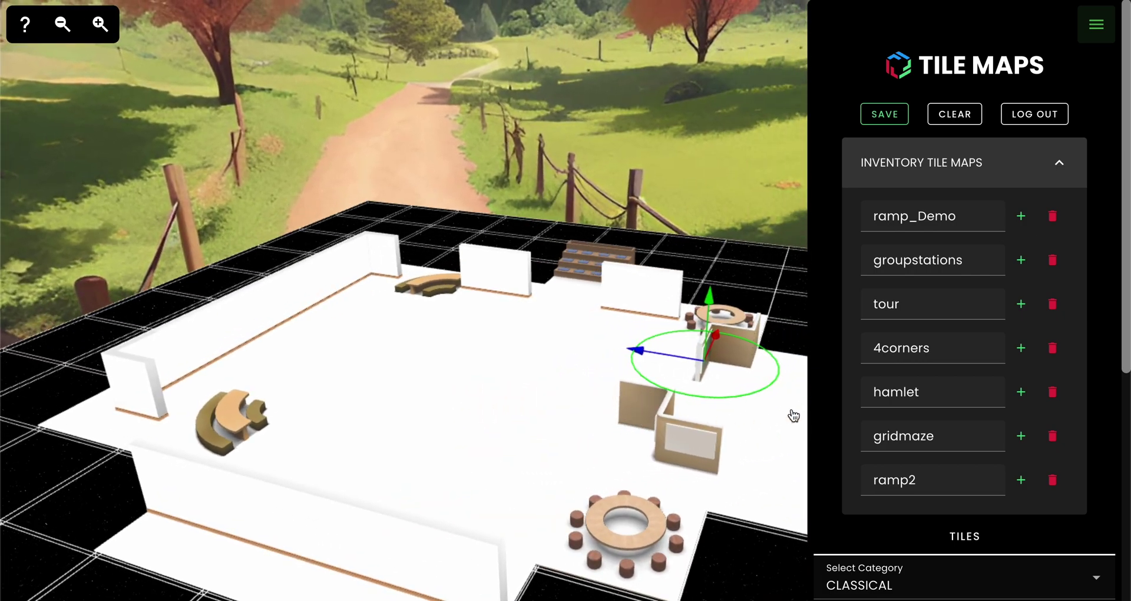
Load the saved 4corners tile map and view its four connected corner areas around the central trees.
{"action": "left_click", "coordinate": [1021, 351]}
{"action": "mouse_move", "coordinate": [711, 400]}
{"action": "left_mouse_down"}
{"action": "mouse_move", "coordinate": [720, 389]}
{"action": "mouse_move", "coordinate": [711, 410]}
{"action": "left_mouse_up"}
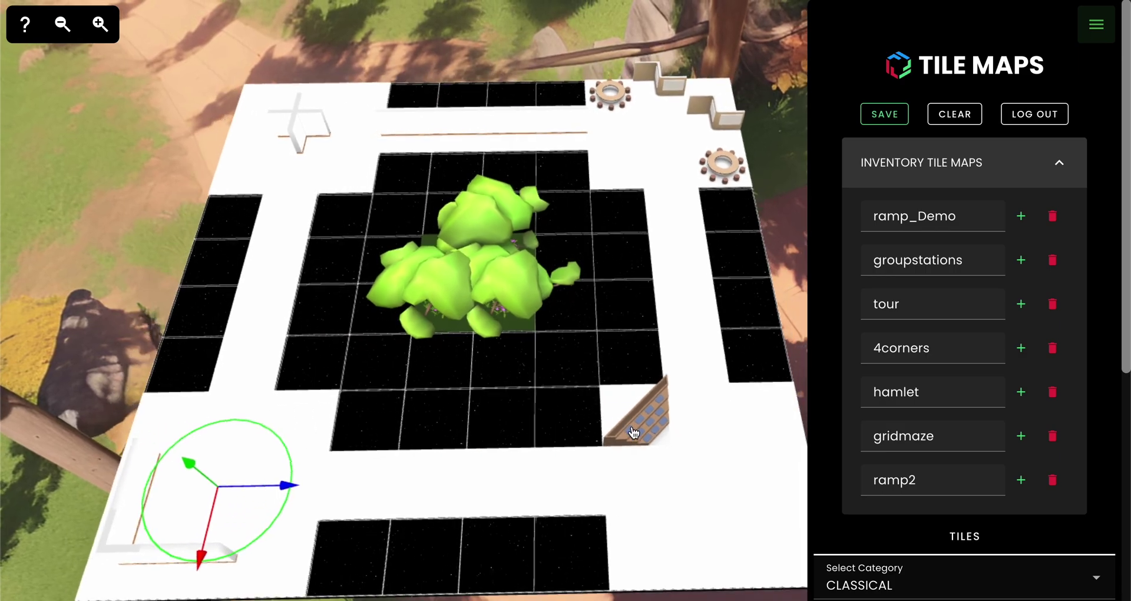
{"action": "mouse_move", "coordinate": [728, 461]}
{"action": "left_mouse_down"}
{"action": "mouse_move", "coordinate": [666, 419]}
{"action": "mouse_move", "coordinate": [701, 454]}
{"action": "mouse_move", "coordinate": [750, 459]}
{"action": "left_mouse_up"}
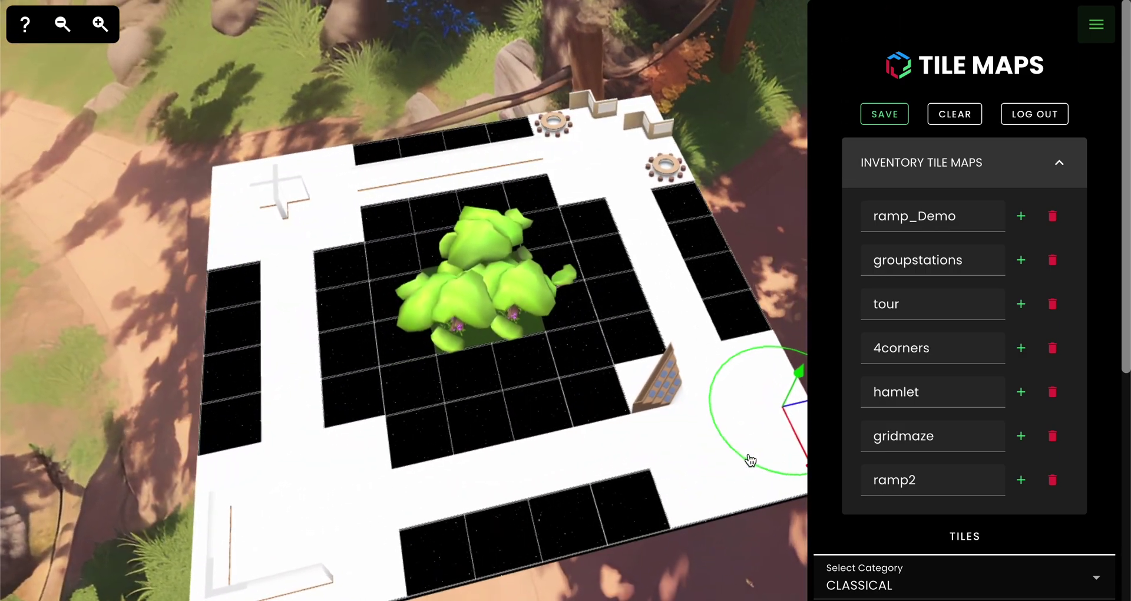
Load the saved gridmaze tile map and view its grey platforms from above and from the front edge.
{"action": "left_click", "coordinate": [1021, 437]}
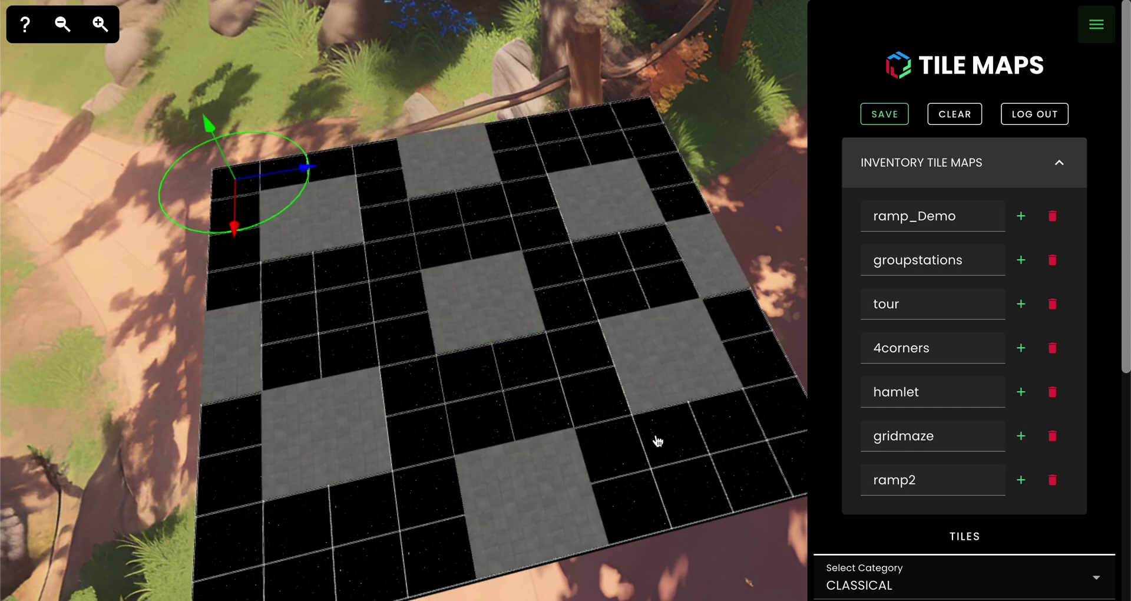
{"action": "left_click_drag", "start_coordinate": [658, 441], "coordinate": [759, 401]}
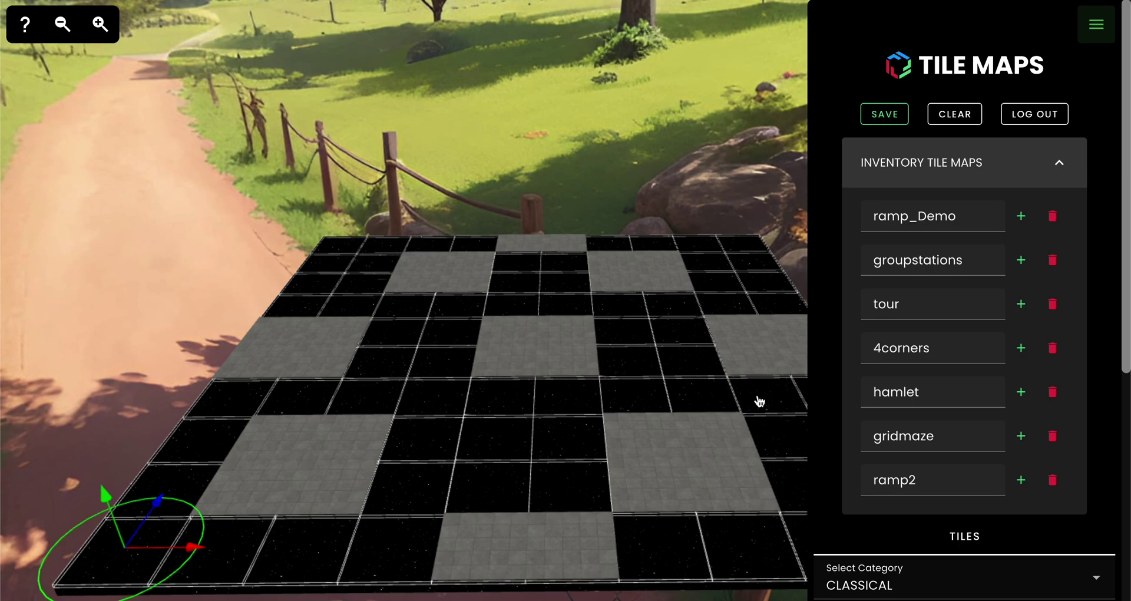
{"action": "left_click", "coordinate": [542, 558]}
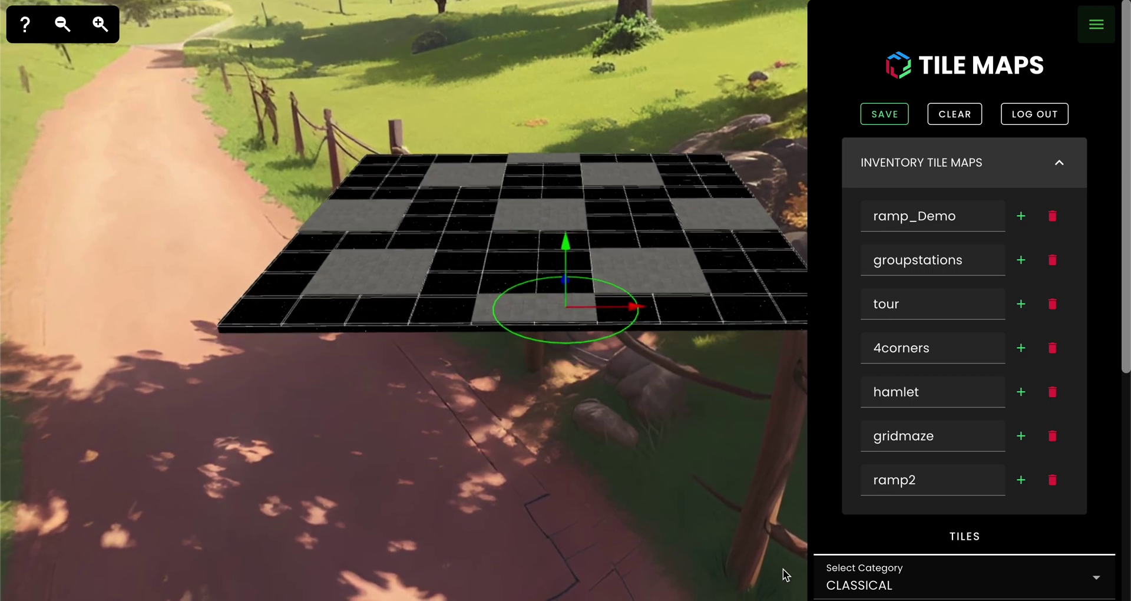
{"action": "mouse_move", "coordinate": [669, 380]}
{"action": "left_mouse_down"}
{"action": "mouse_move", "coordinate": [647, 417]}
{"action": "mouse_move", "coordinate": [672, 392]}
{"action": "left_mouse_up"}
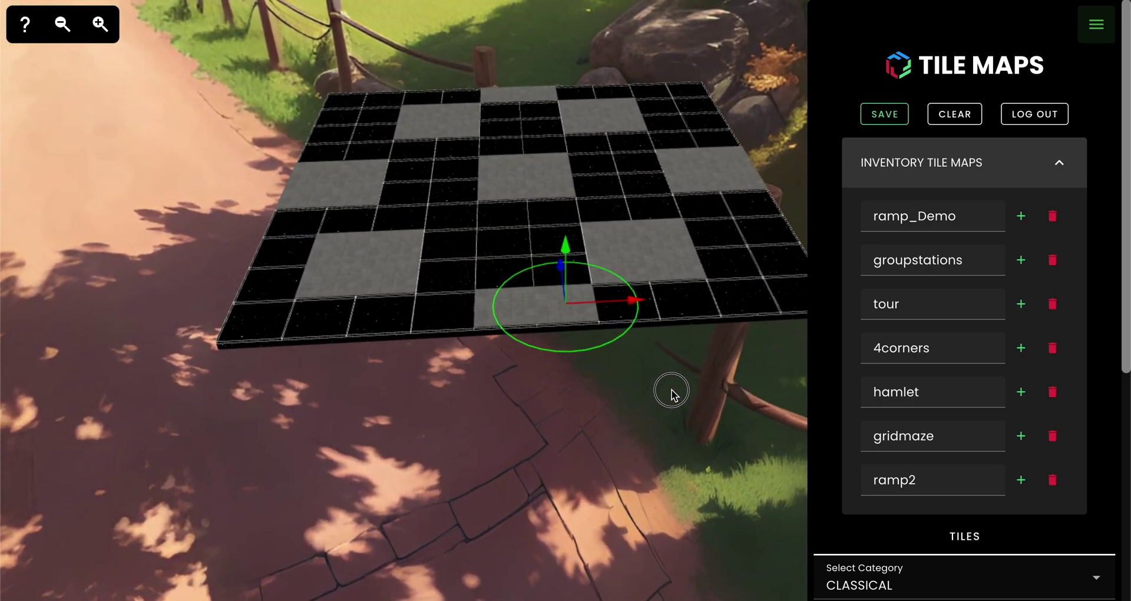
Leave the tile map builder and look around the forest-view room with the robot assistant and pink television.
{"action": "left_click", "coordinate": [1096, 27]}
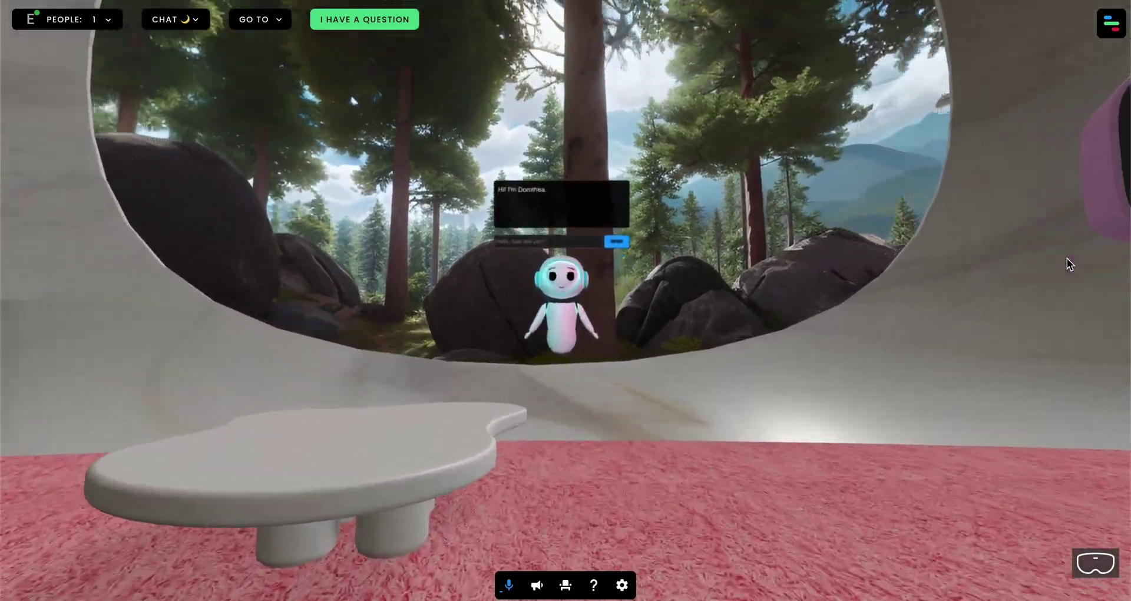
{"action": "left_click", "coordinate": [944, 170]}
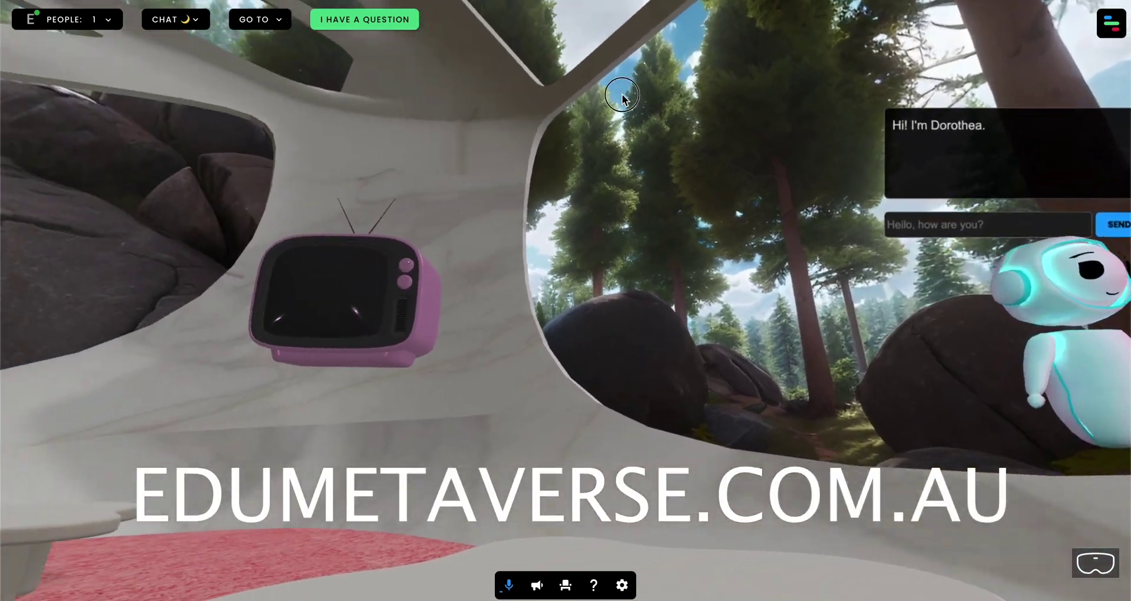
{"action": "left_click_drag", "start_coordinate": [623, 97], "coordinate": [11, 173]}
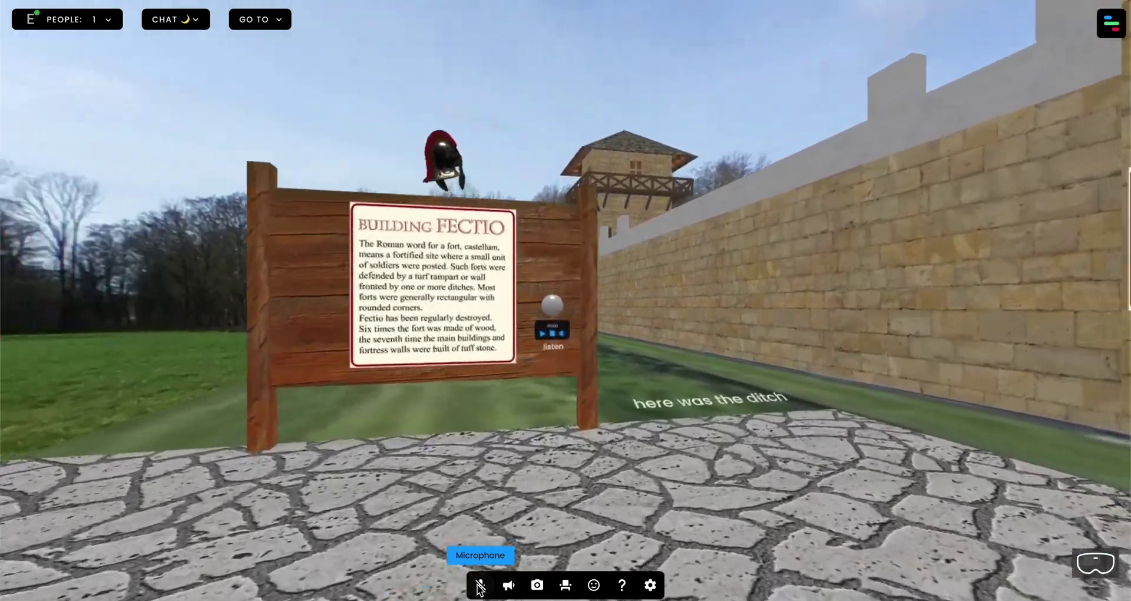
Walk through the Roman fort environment past the Building Fectio information board.
{"action": "key", "text": "Up"}
{"action": "key", "text": "Right"}
{"action": "key", "text": "Right"}
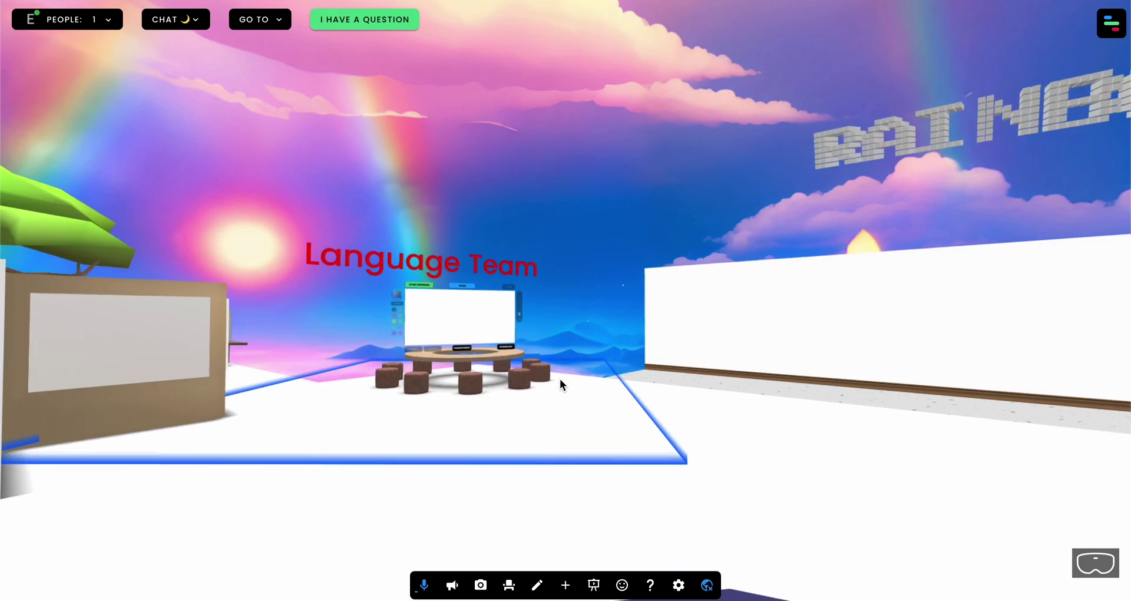
Look around the rainbow-sky school environment from the Language Team area to the Grades 3-5 area.
{"action": "left_click_drag", "start_coordinate": [821, 371], "coordinate": [479, 371]}
{"action": "left_click_drag", "start_coordinate": [671, 374], "coordinate": [374, 353]}
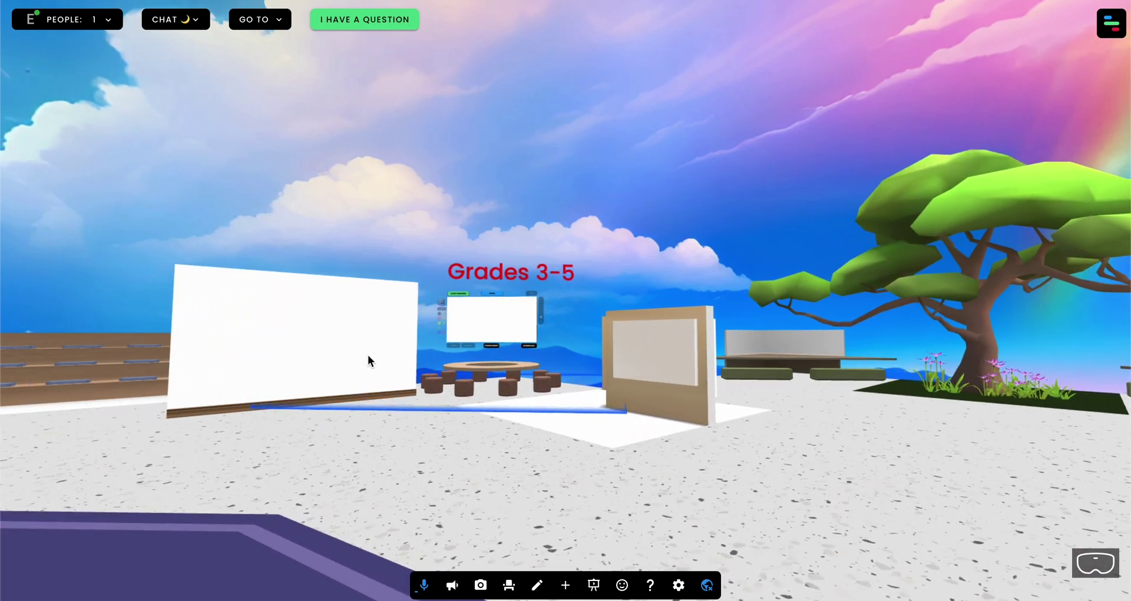